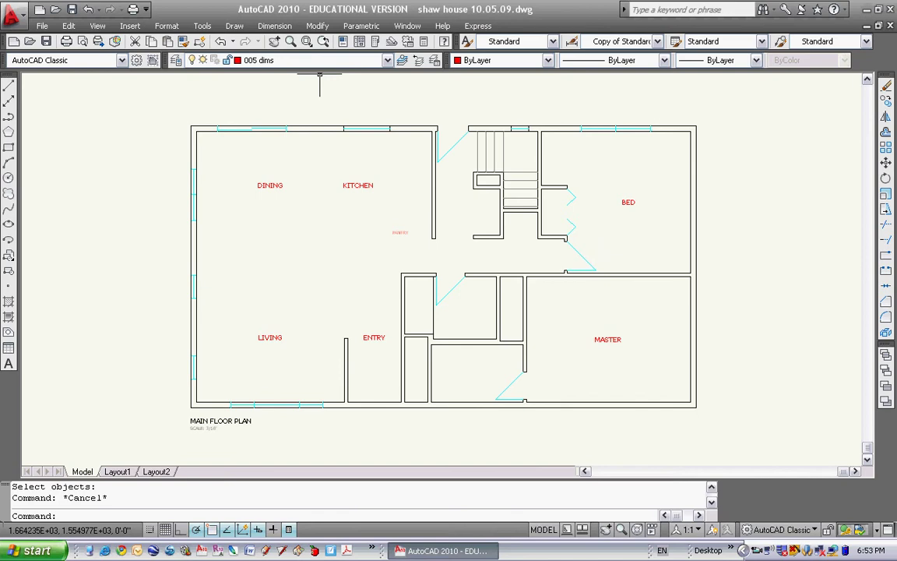
Set right-click in the drawing area to Repeat Last Command, including in edit mode, and apply the preference.
click(204, 27)
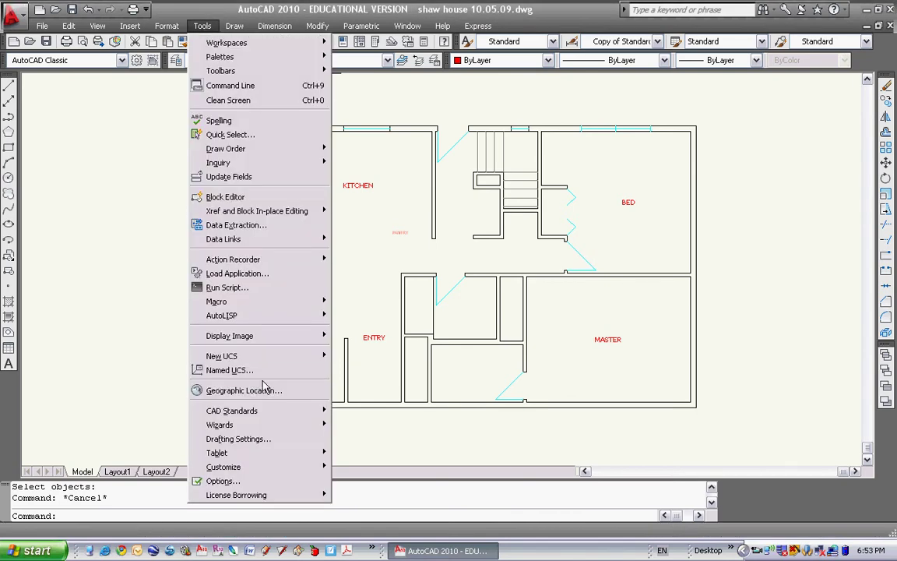
click(222, 481)
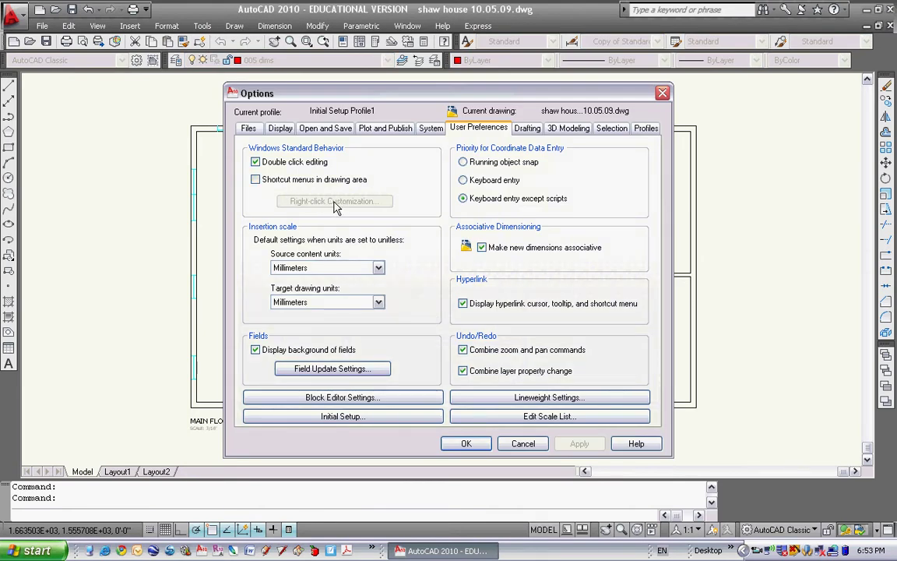
click(257, 180)
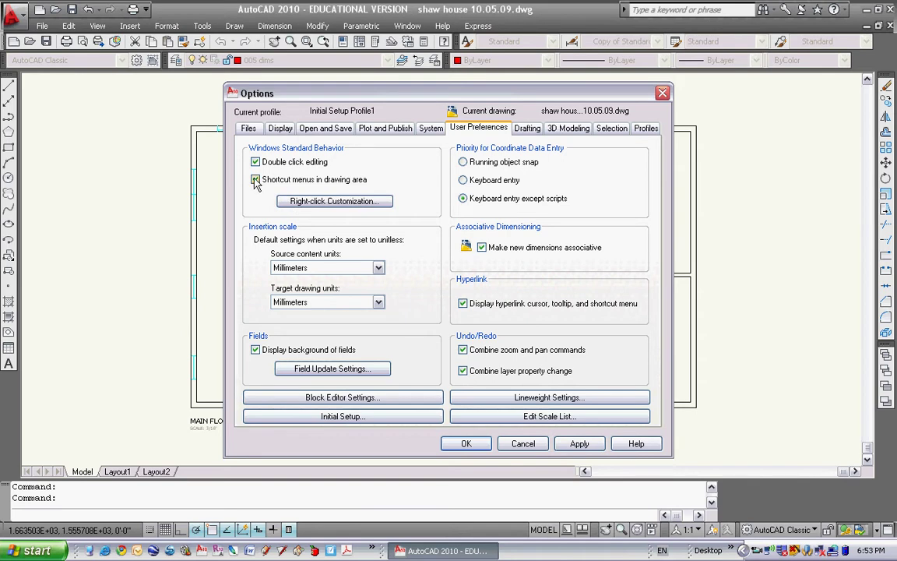
click(310, 203)
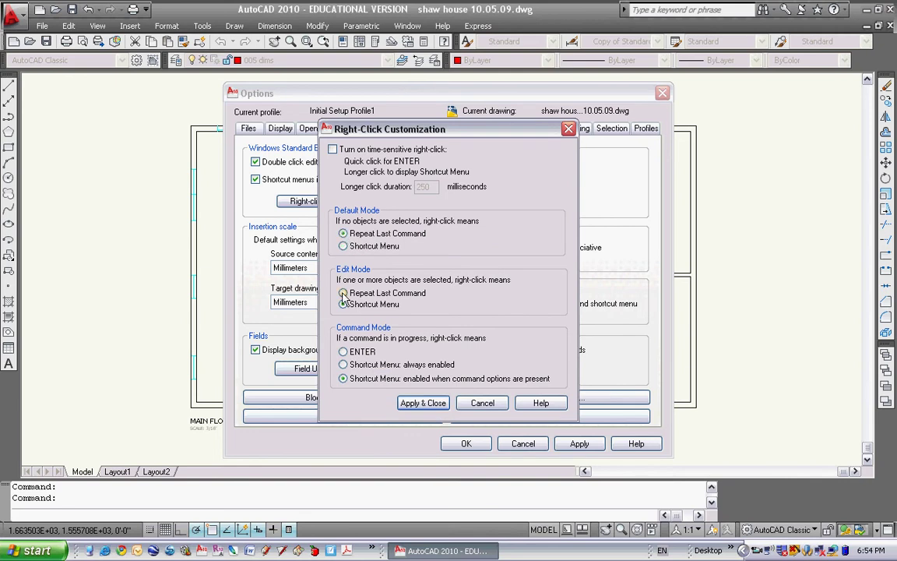
click(343, 293)
click(342, 352)
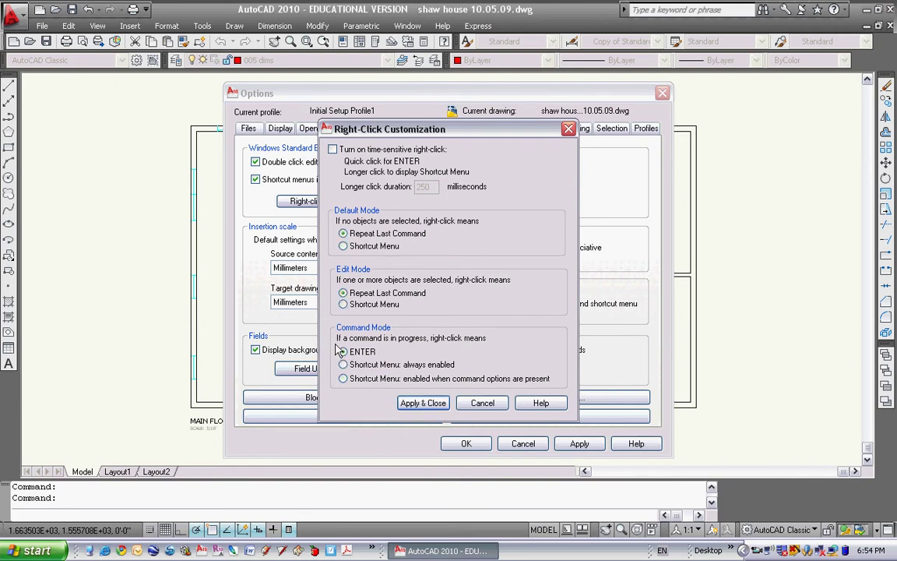
click(421, 402)
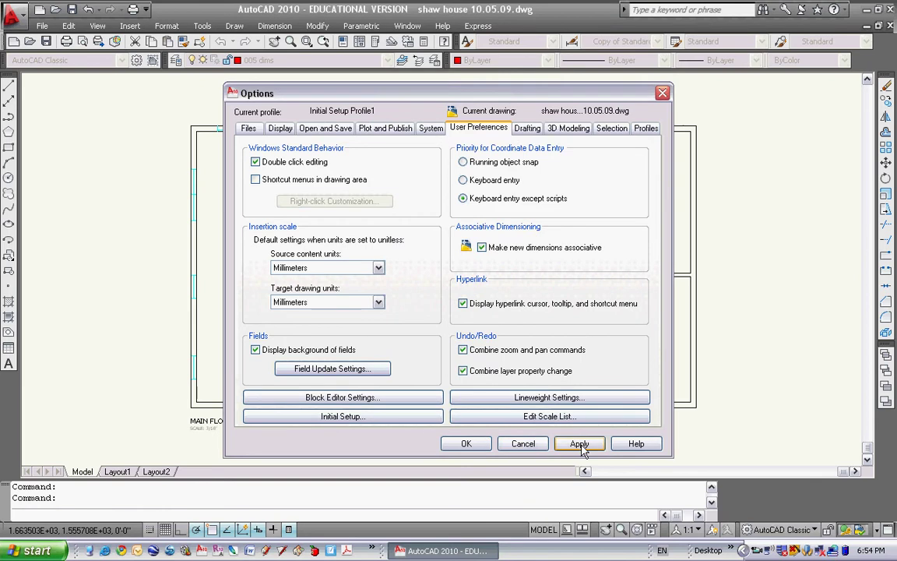
click(580, 444)
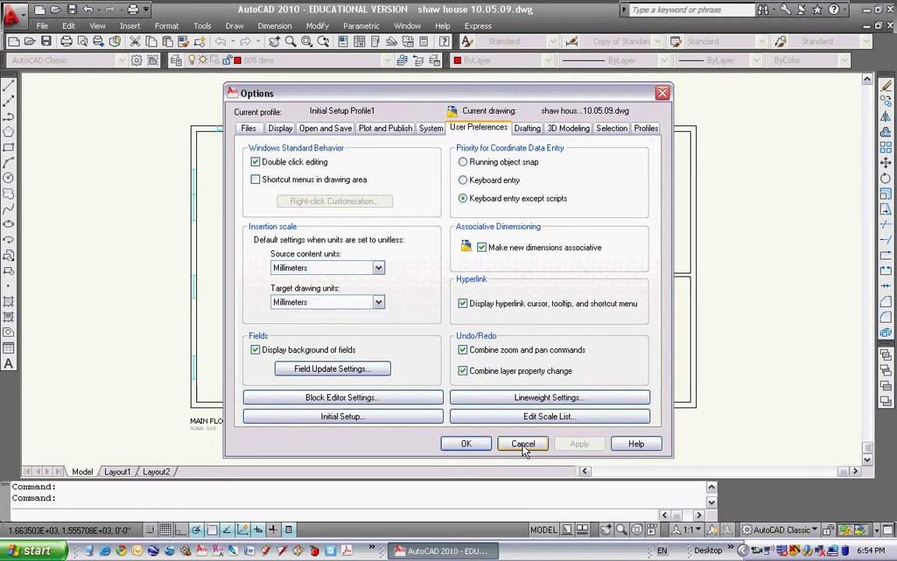
click(466, 444)
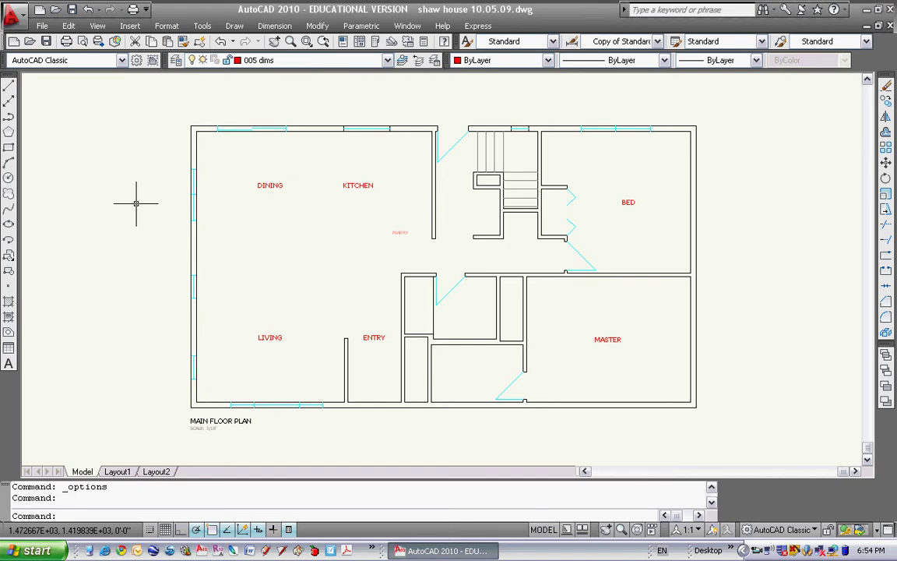
Draw a multiline text box below DINING, narrowed and made taller.
click(9, 365)
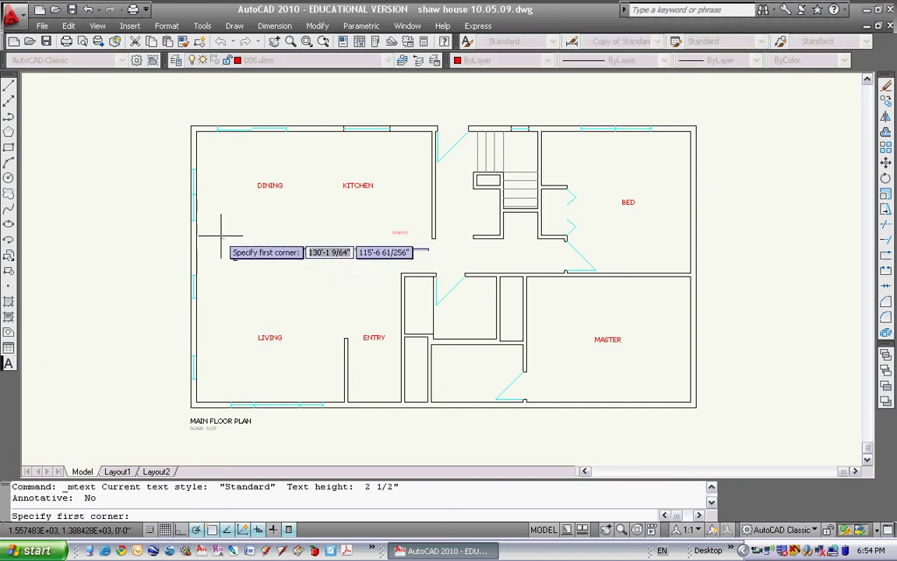
click(218, 232)
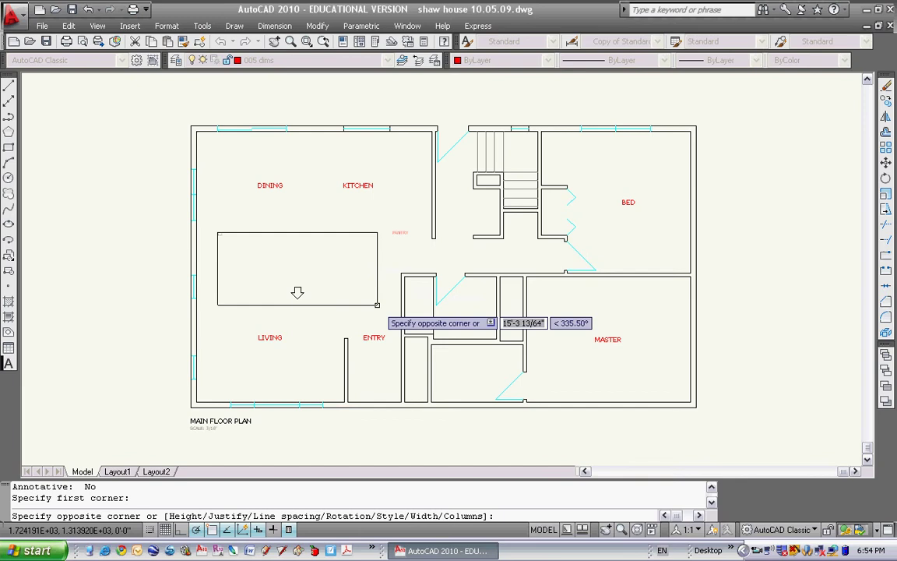
click(378, 305)
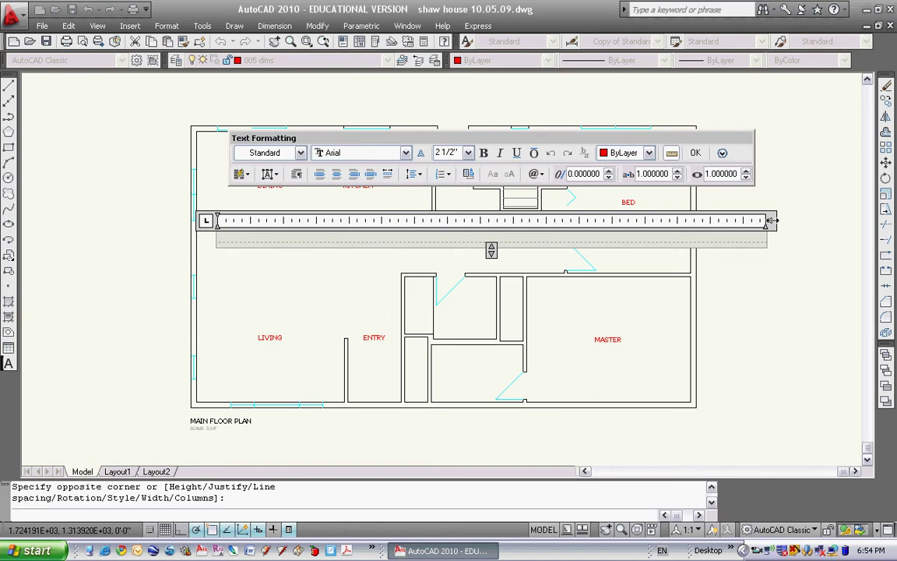
drag(769, 220, 632, 220)
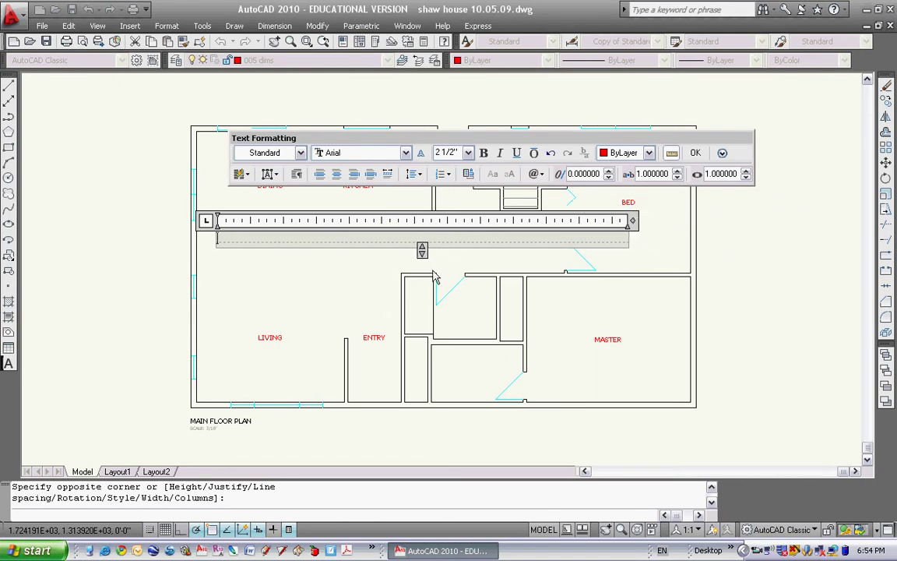
drag(422, 249, 421, 273)
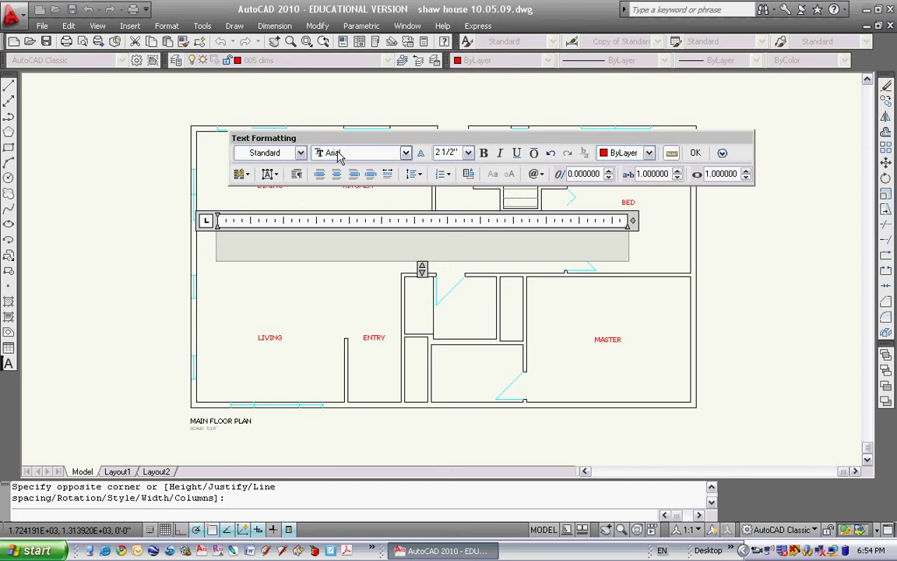
Enter 'room size' at 3" text height and place the label.
click(468, 153)
click(460, 163)
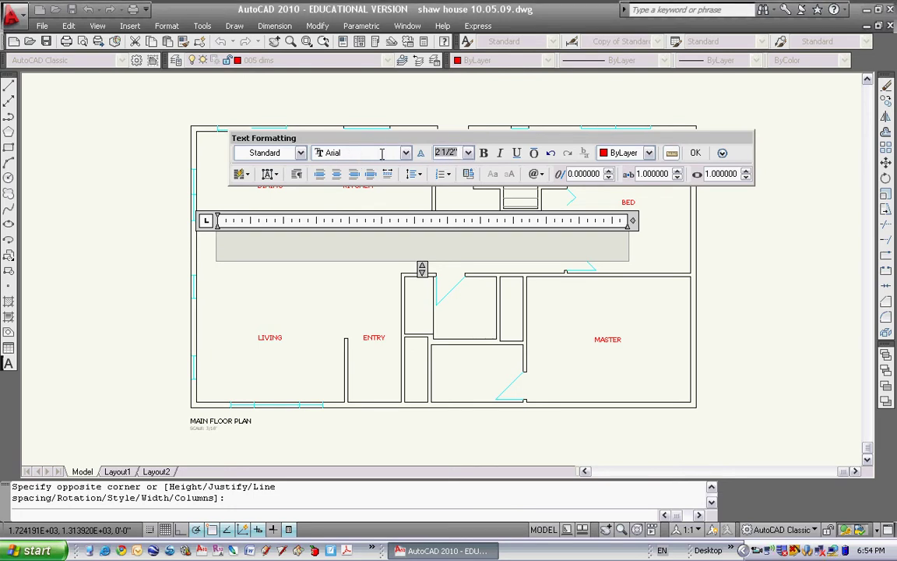
text(3)
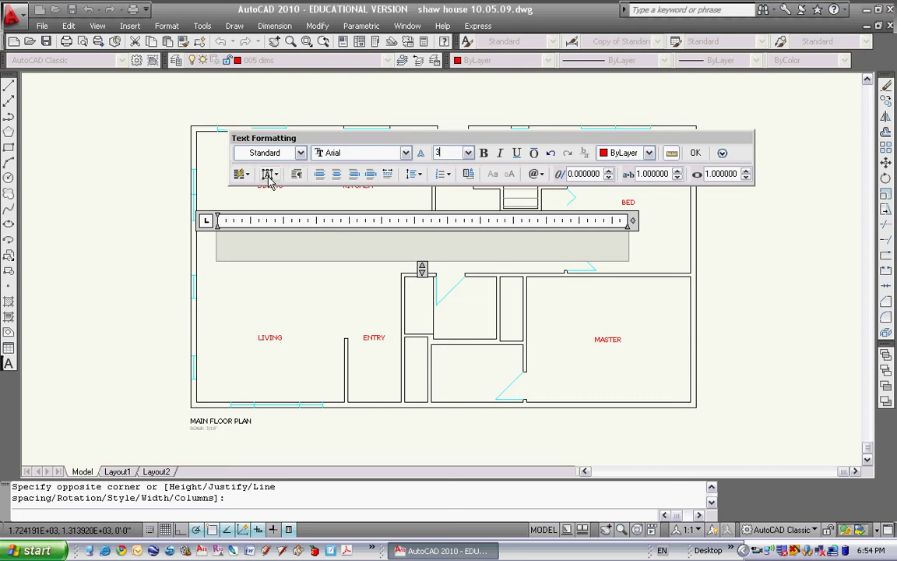
click(231, 255)
text(room)
text(')
click(255, 239)
text(room si)
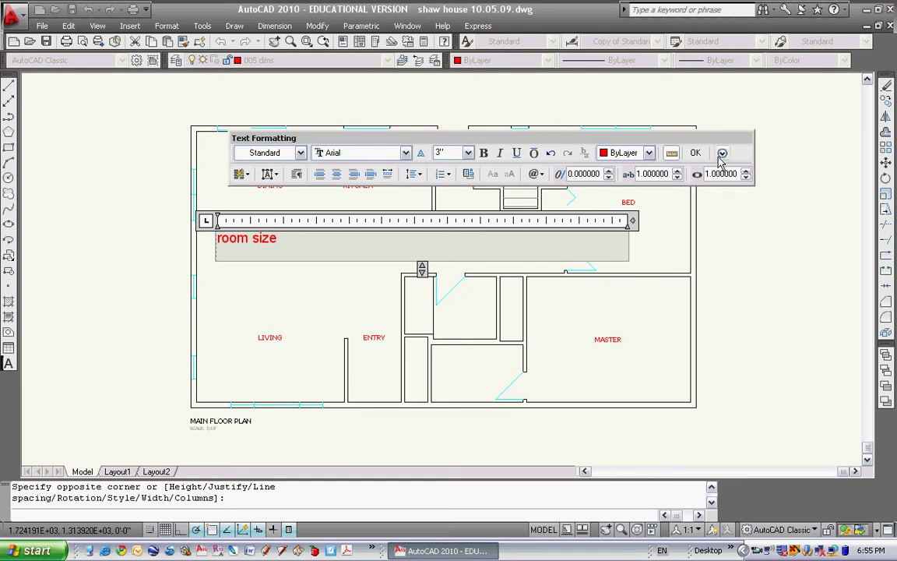
click(696, 153)
Give the room size text Middle Center justification and remove the stray typed characters.
scroll(236, 241, up, 2)
scroll(236, 241, up, 2)
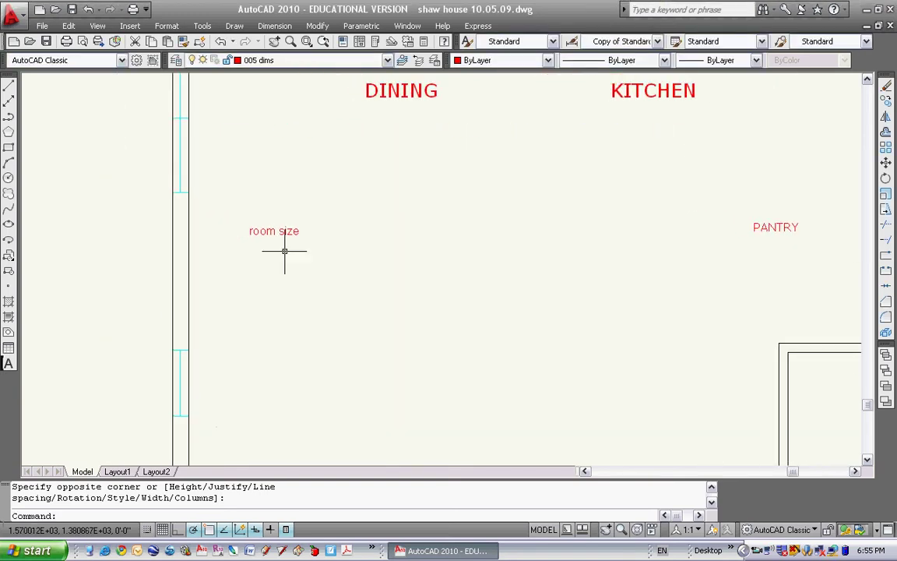
click(292, 232)
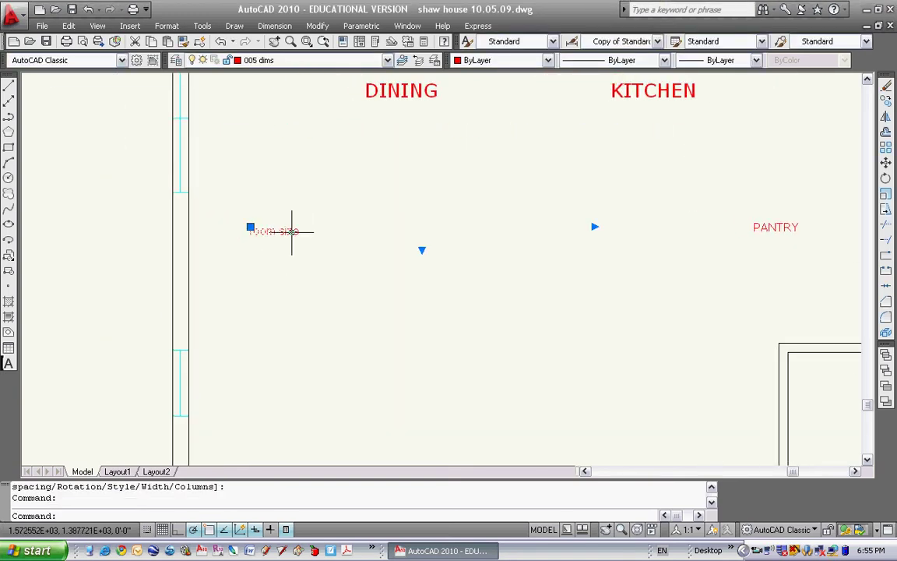
double_click(287, 231)
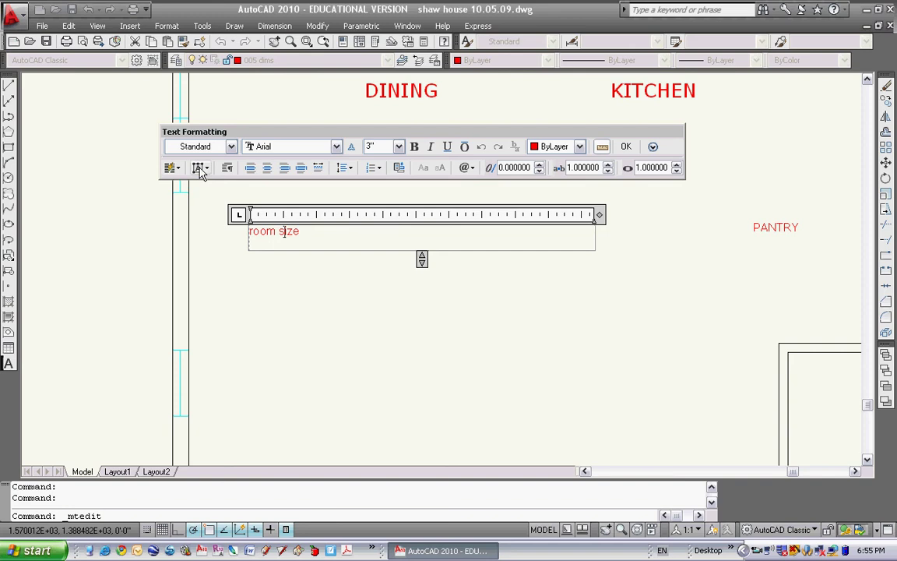
click(200, 169)
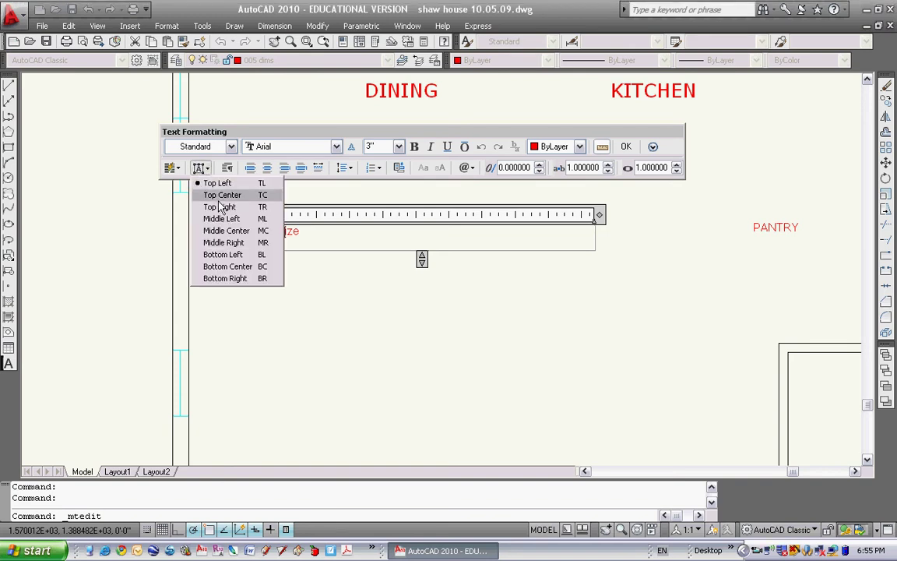
click(227, 231)
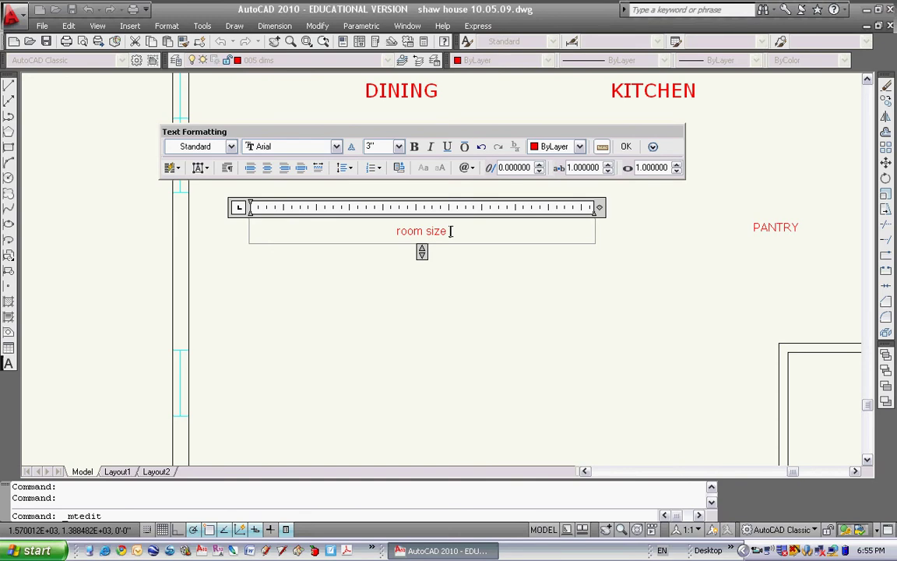
text(gdfafhdfs)
key(BackSpace)
key(BackSpace)
key(BackSpace)
key(BackSpace)
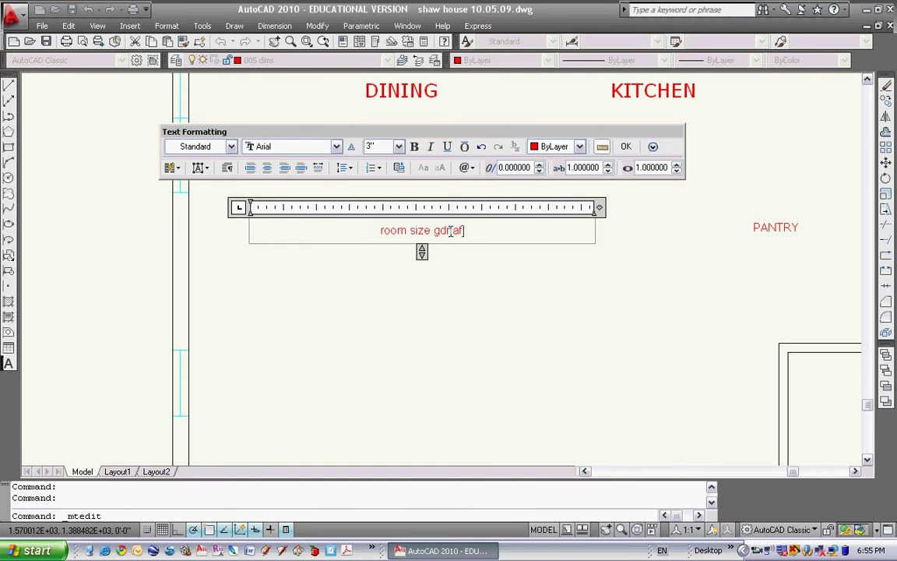
key(BackSpace)
key(BackSpace)
key(BackSpace)
key(BackSpace)
key(BackSpace)
key(BackSpace)
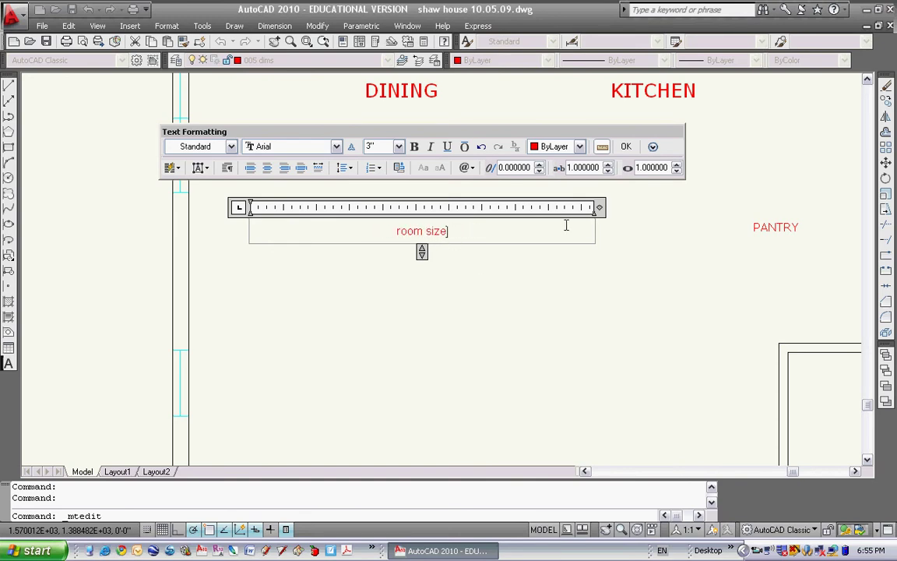
click(626, 147)
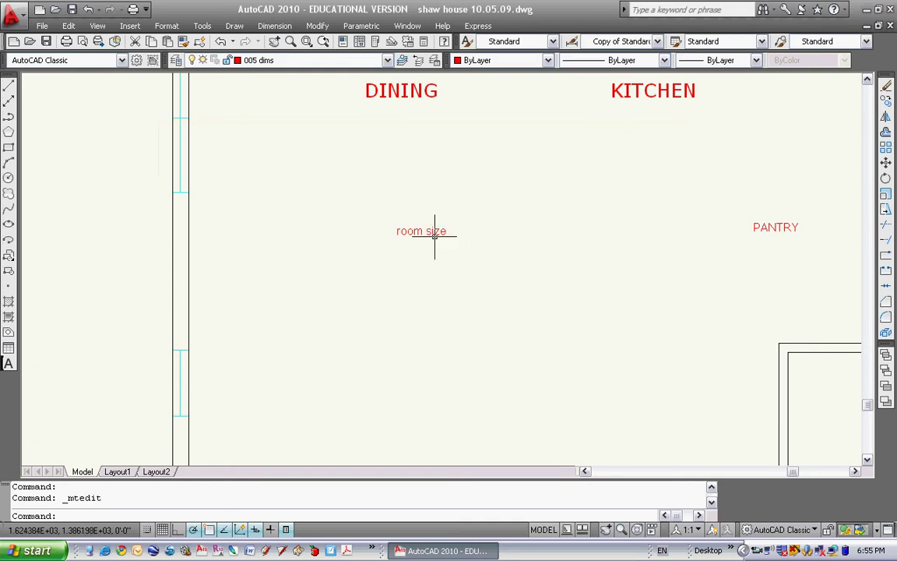
Tighten the room size text box's height and width around the label.
click(434, 234)
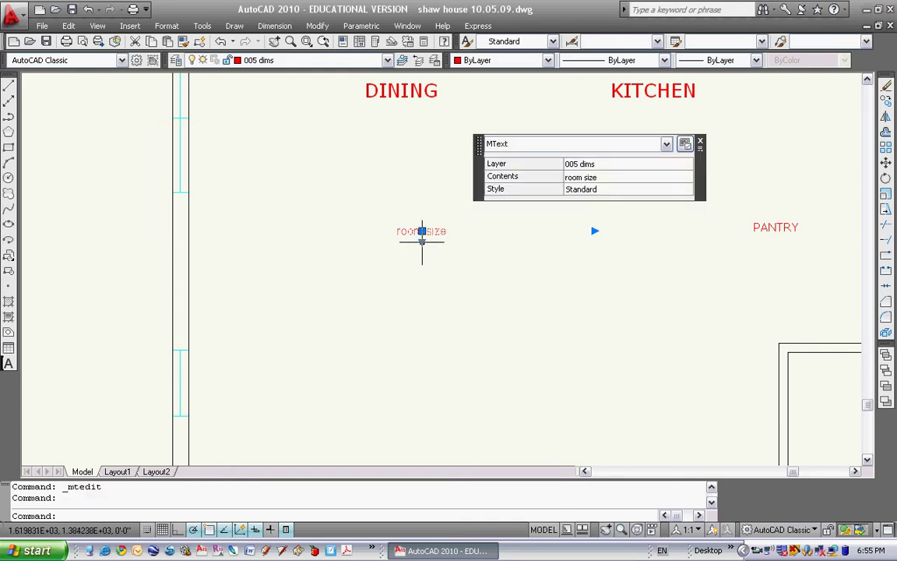
click(422, 243)
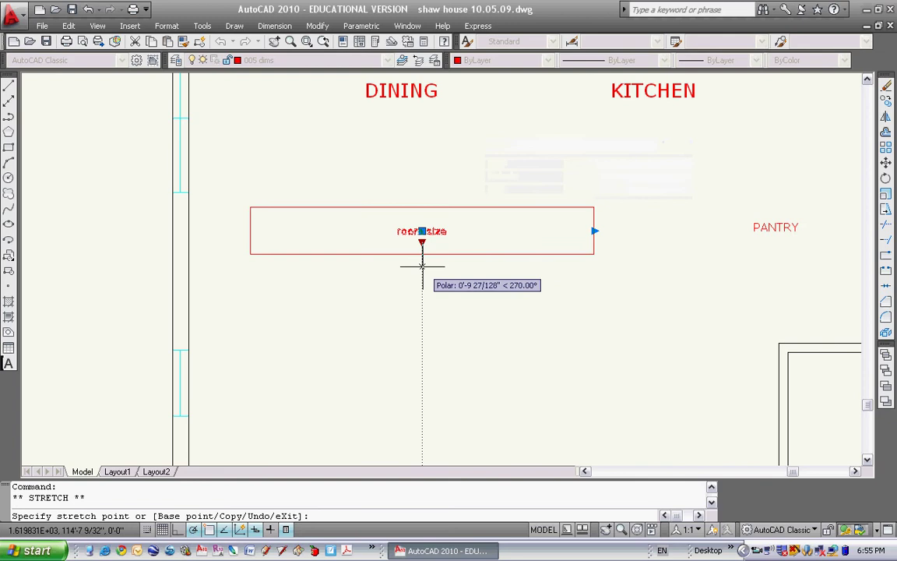
click(421, 261)
click(594, 231)
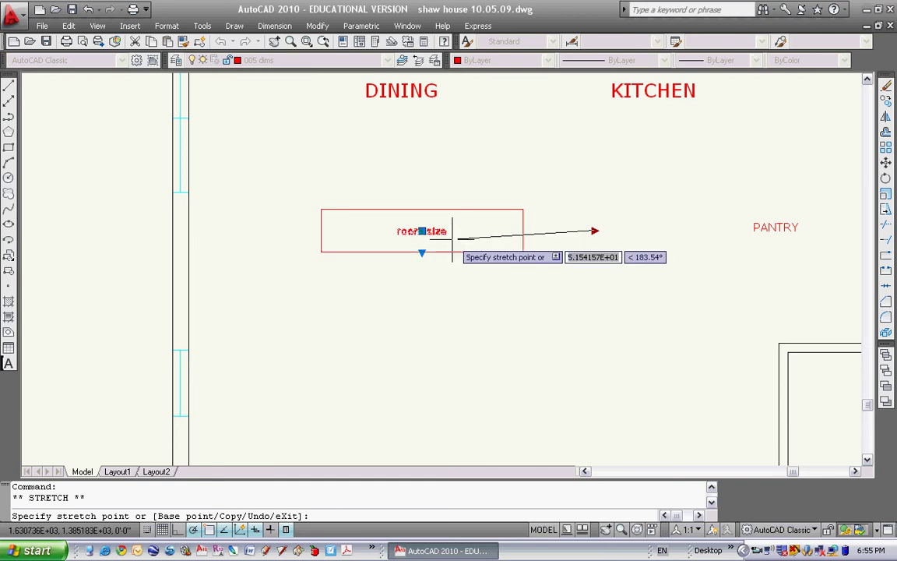
click(453, 239)
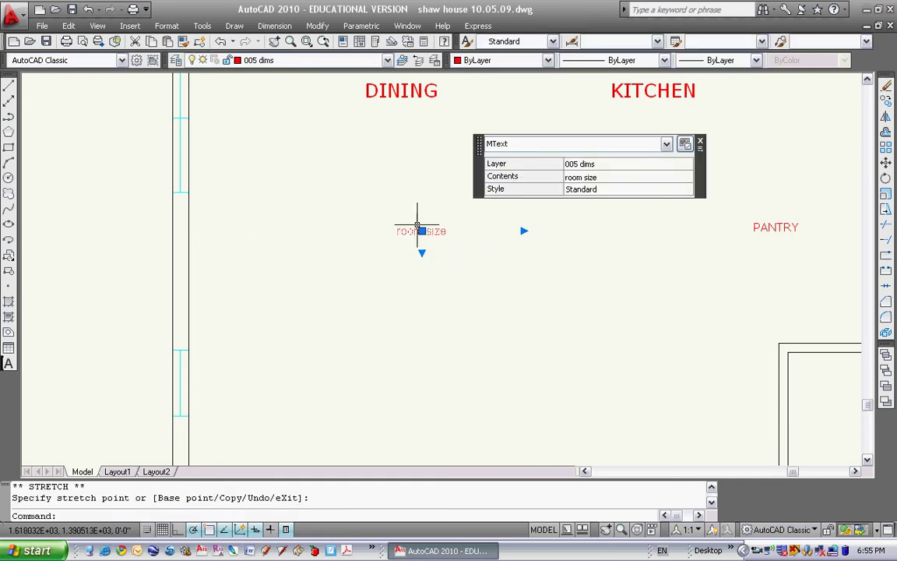
Move the room size label up to just below DINING.
click(422, 231)
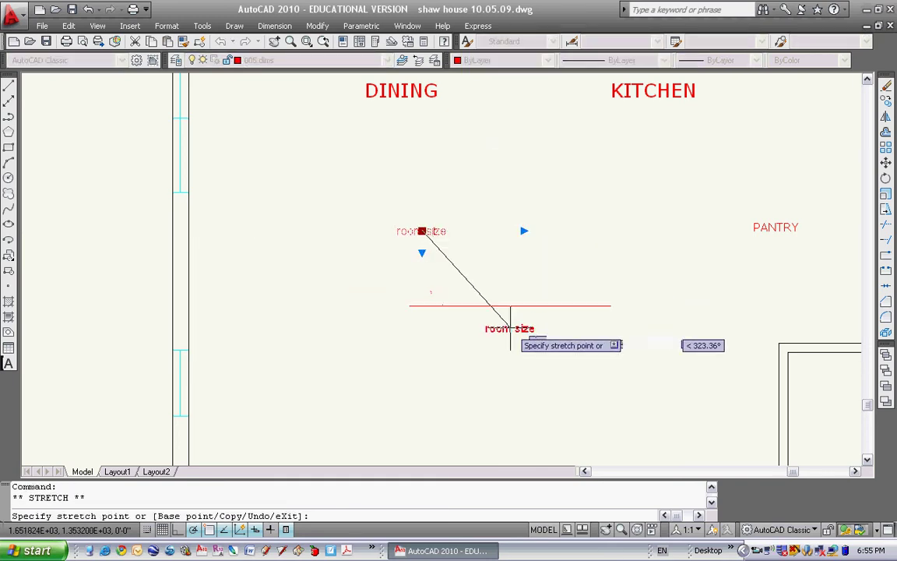
click(370, 185)
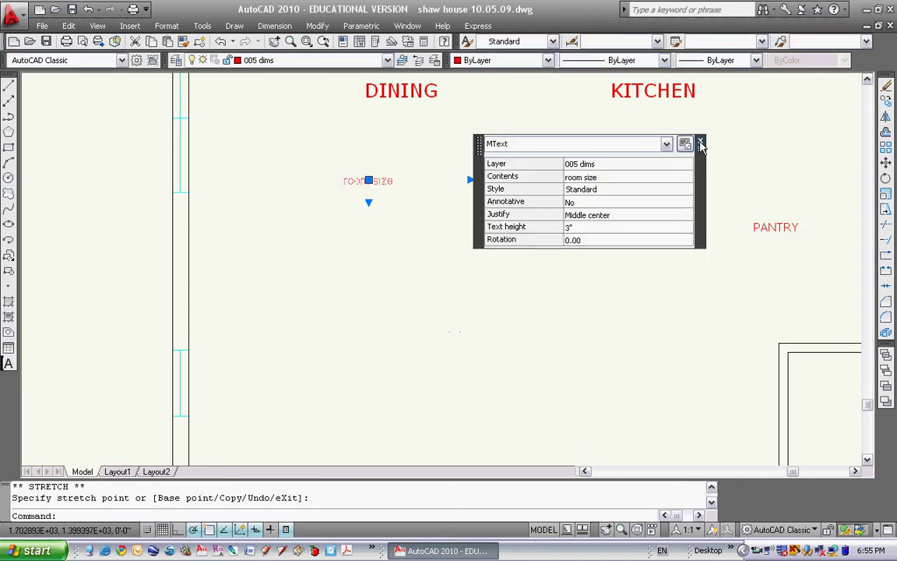
scroll(472, 249, down, 2)
scroll(500, 260, down, 3)
Erase the MASTER label from the master bedroom.
scroll(502, 266, up, 3)
middle_drag(502, 266, 421, 236)
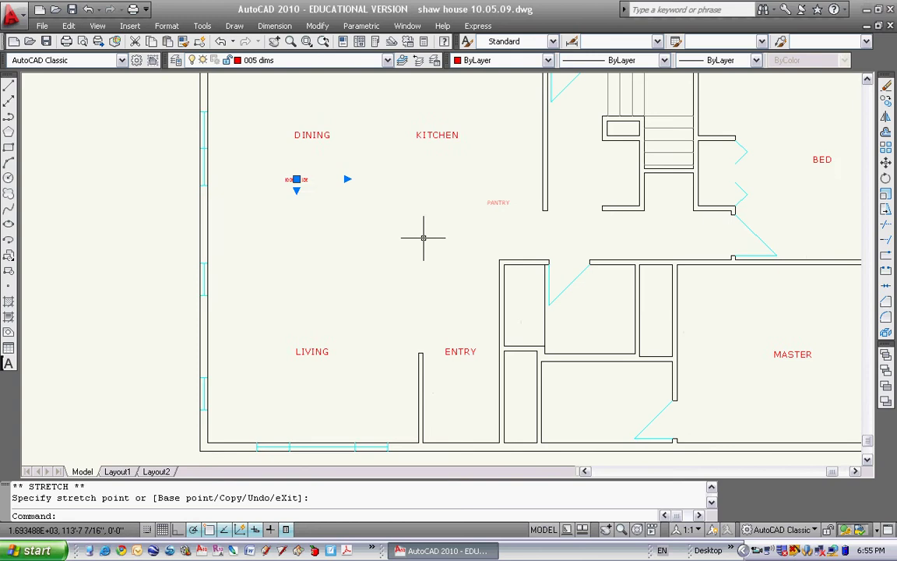
key(Escape)
key(Escape)
middle_drag(521, 269, 433, 242)
text(e)
key(Return)
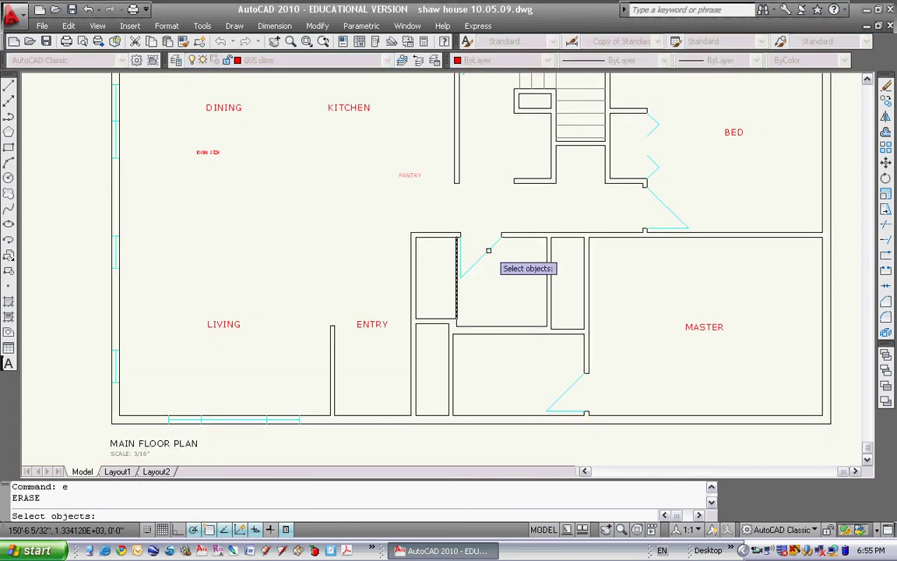
click(685, 326)
key(Return)
Draw a diagonal line from the master bedroom's top-left corner to its bottom-right corner.
middle_drag(571, 282, 474, 255)
key(Escape)
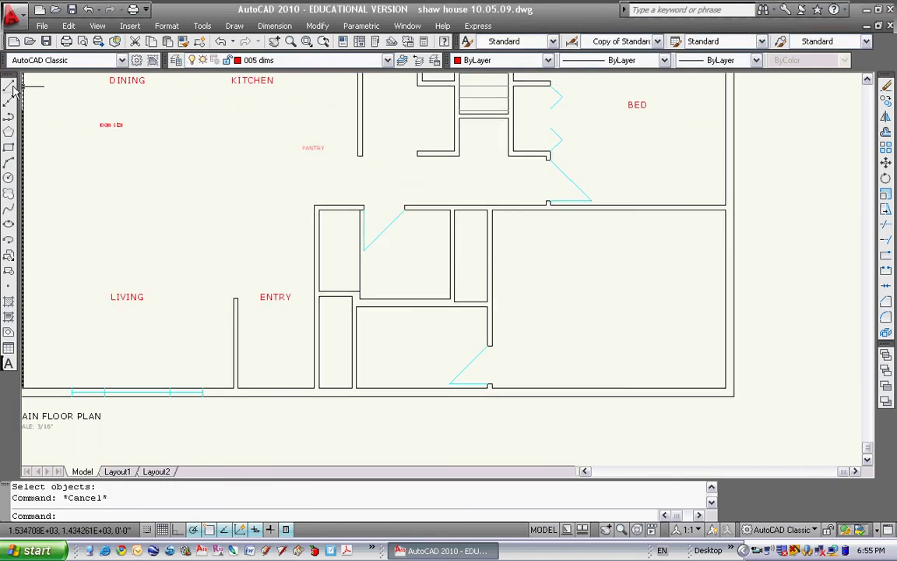
click(9, 85)
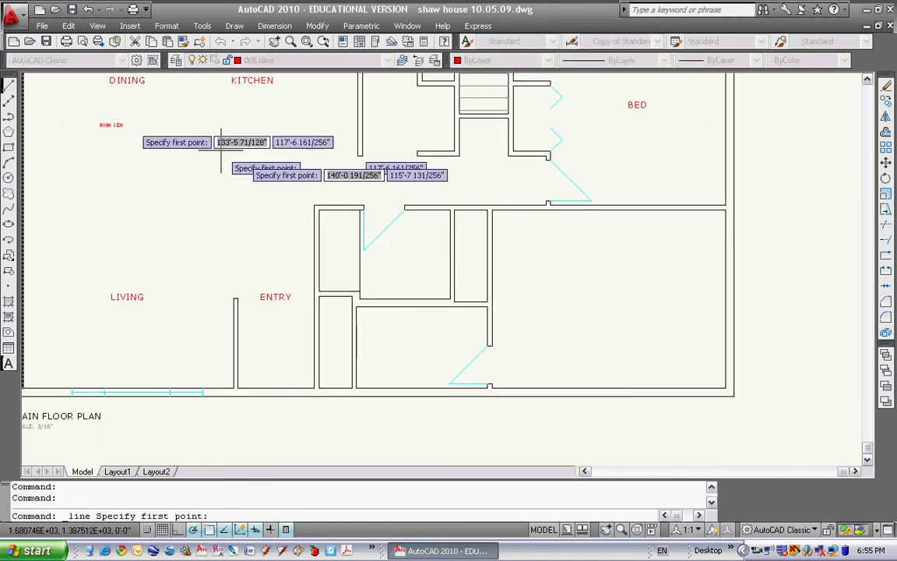
click(492, 211)
click(726, 387)
key(Escape)
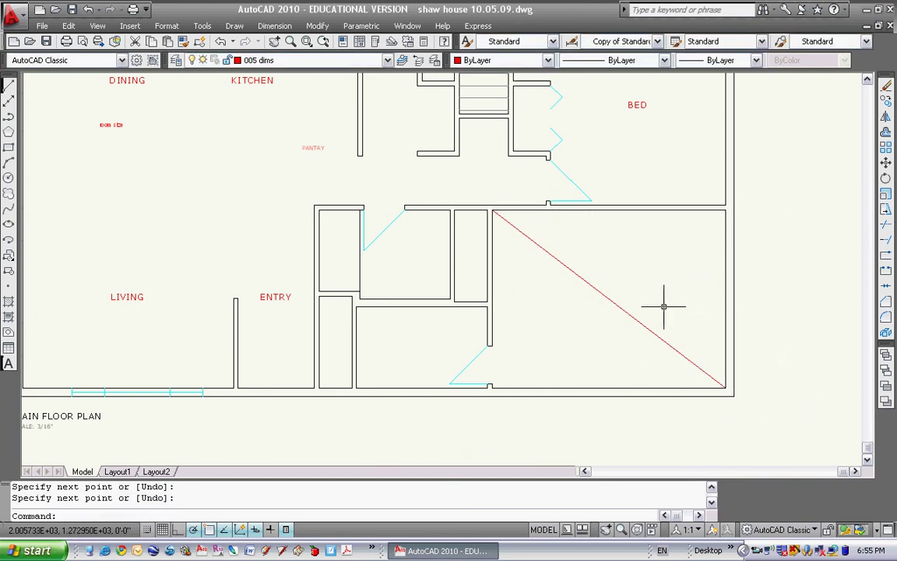
Select the diagonal line to review its properties, leaving it unchanged.
click(597, 290)
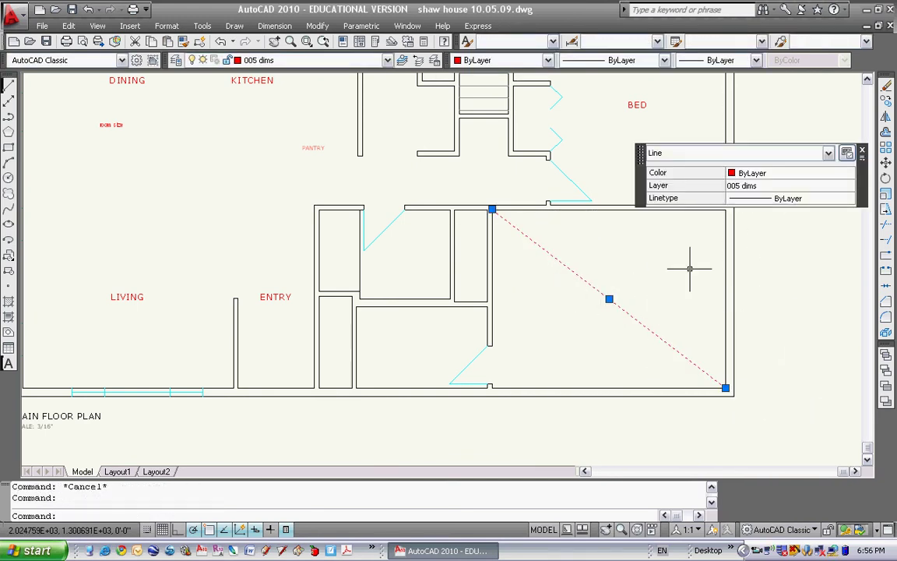
click(862, 149)
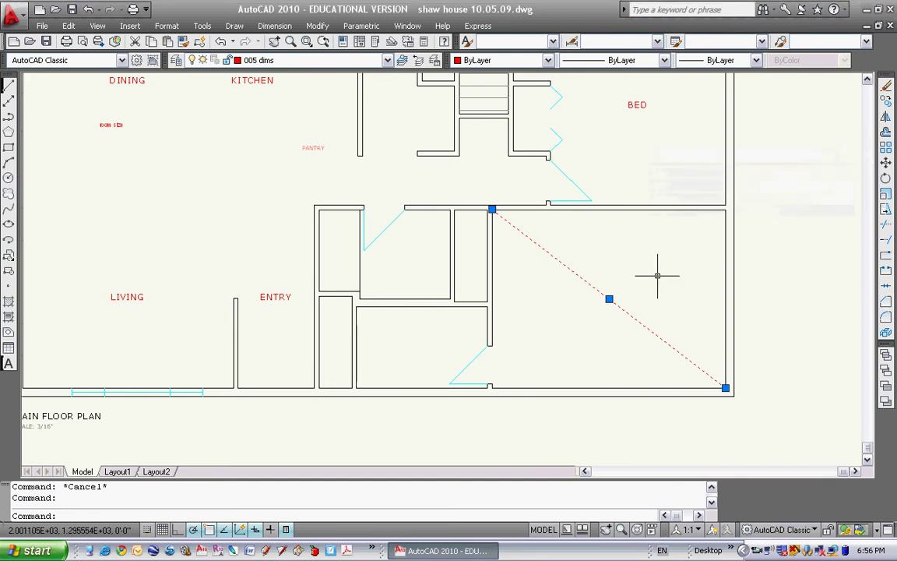
middle_drag(645, 304, 549, 280)
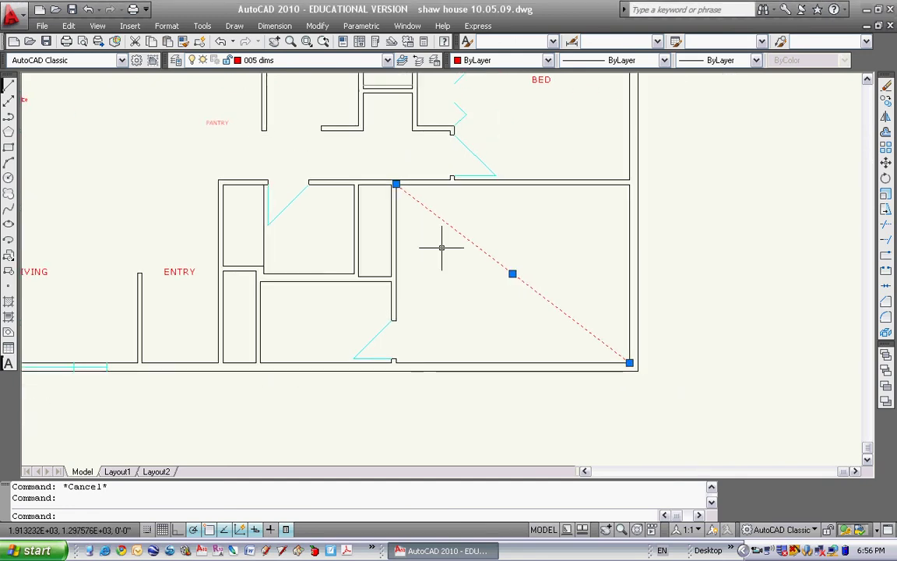
click(398, 184)
key(Escape)
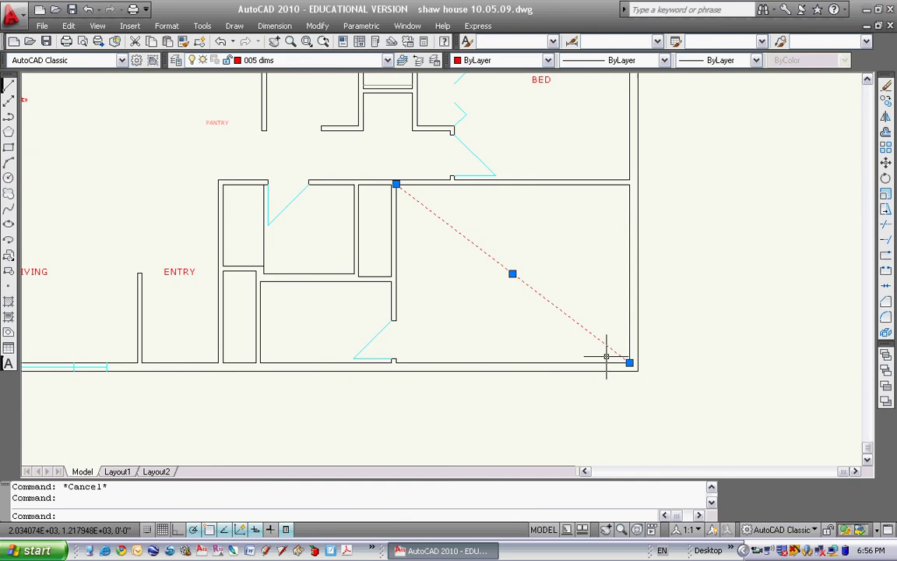
scroll(468, 304, down, 3)
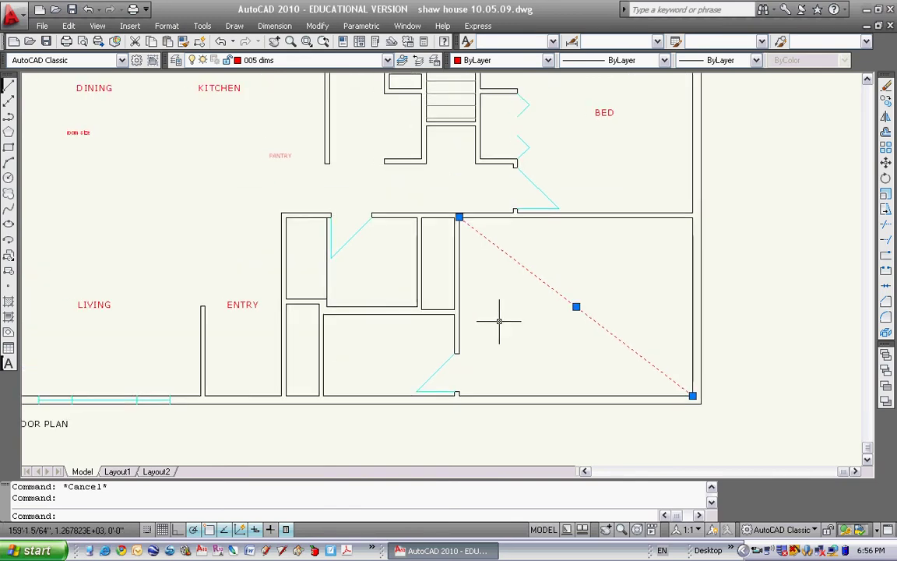
key(Escape)
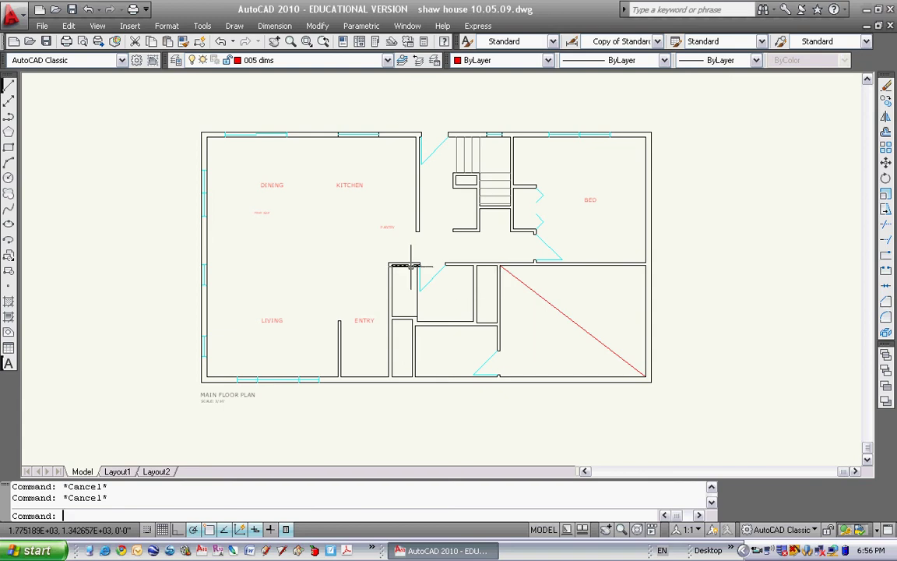
Move the room size text onto the diagonal line's midpoint.
scroll(264, 212, up, 4)
click(260, 212)
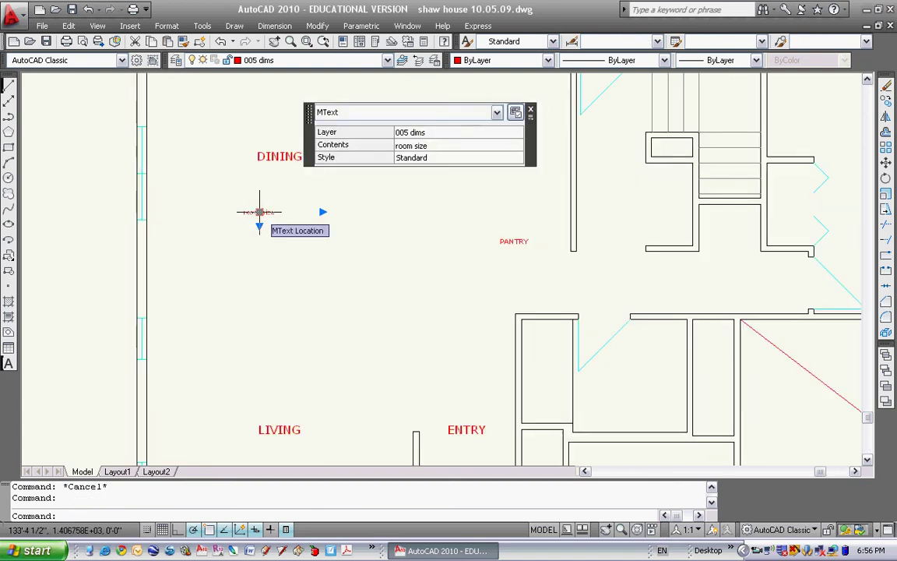
click(260, 212)
scroll(366, 269, down, 5)
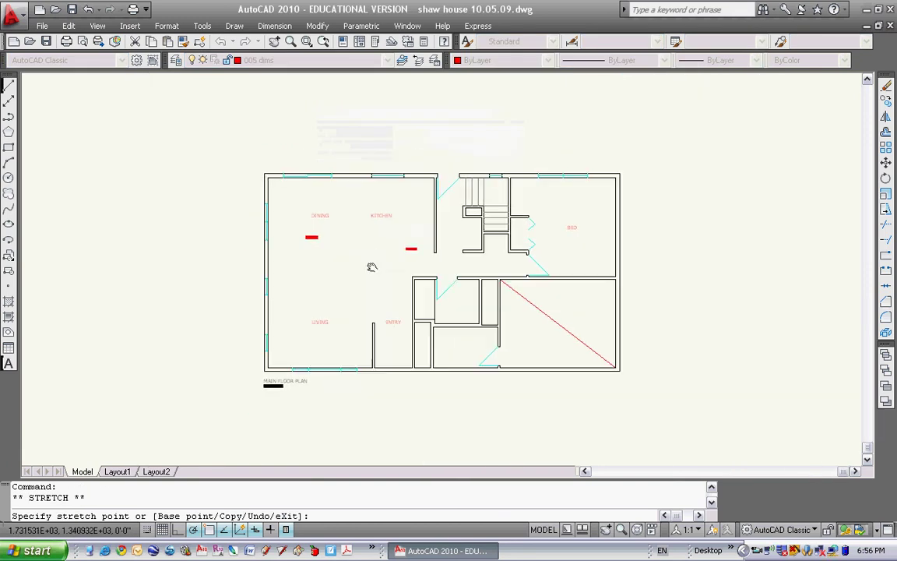
scroll(471, 290, up, 1)
scroll(480, 287, up, 5)
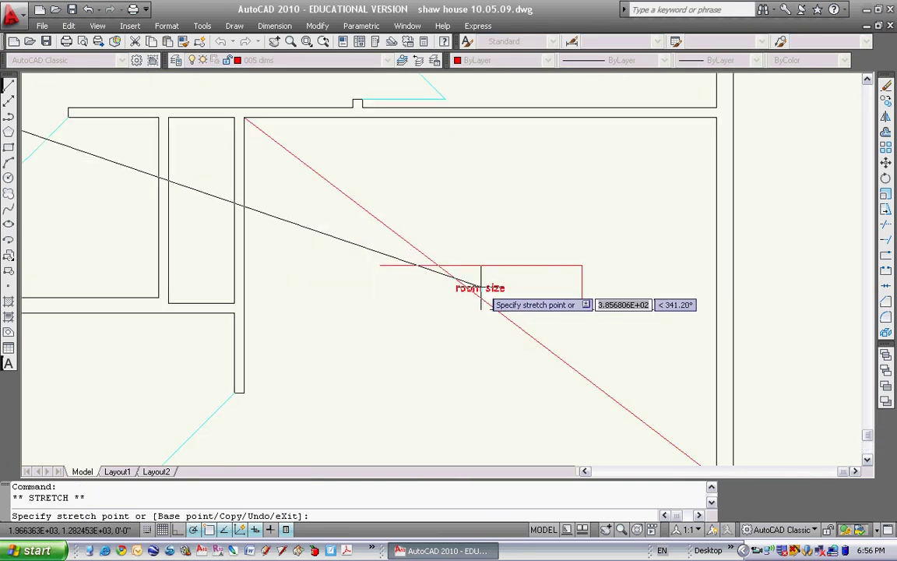
click(480, 298)
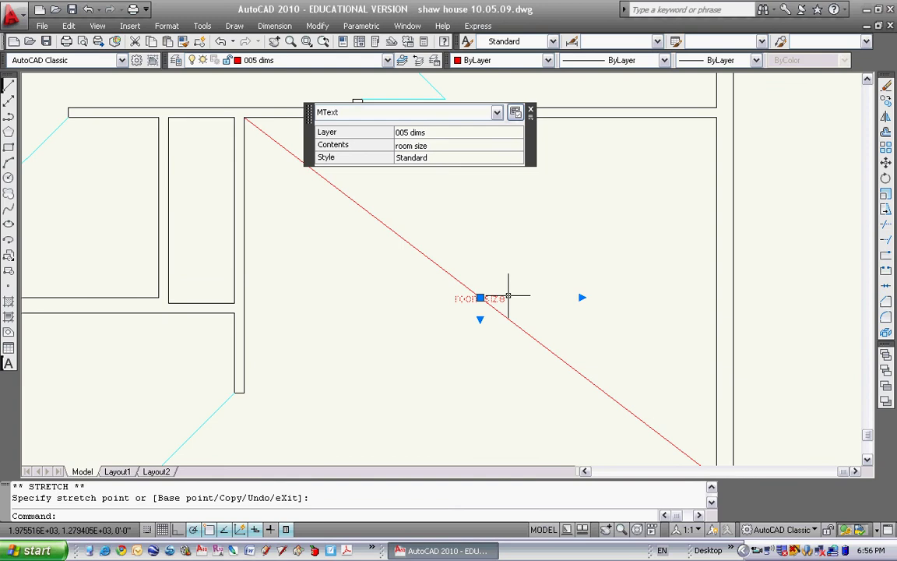
key(Escape)
key(Escape)
Erase the red diagonal guide line.
scroll(429, 264, down, 4)
scroll(428, 270, up, 2)
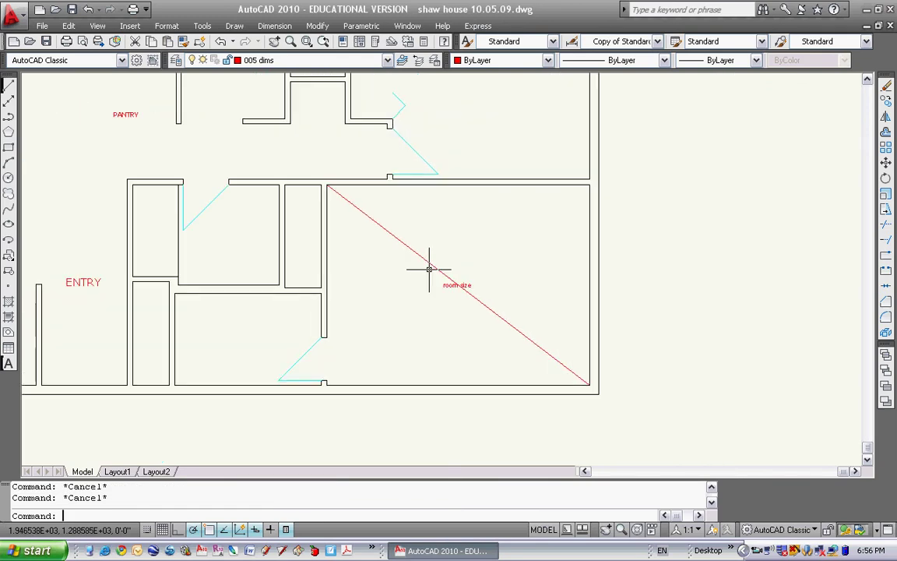
text(e)
key(Return)
click(427, 261)
key(Return)
key(Escape)
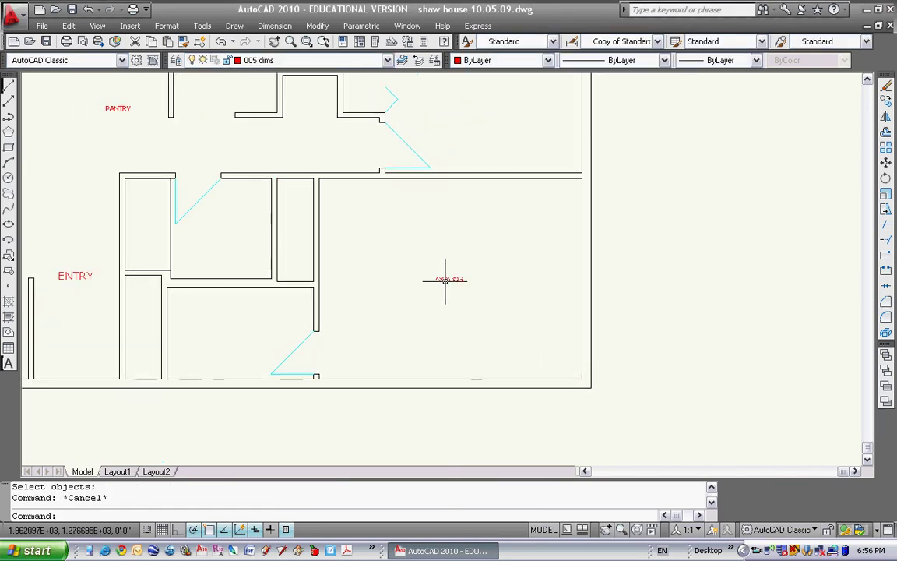
Replace the room size wording with MASTER.
double_click(456, 286)
drag(470, 281, 373, 280)
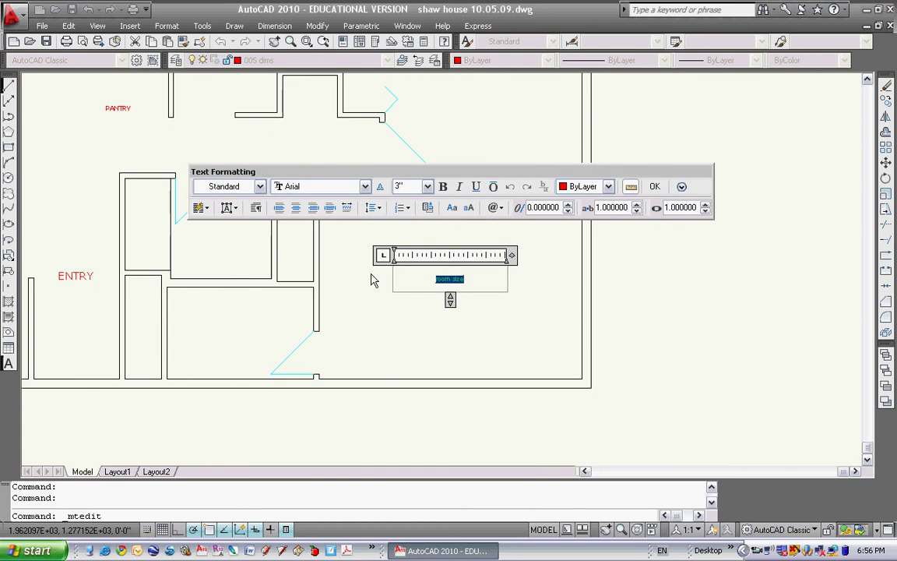
text(MAST)
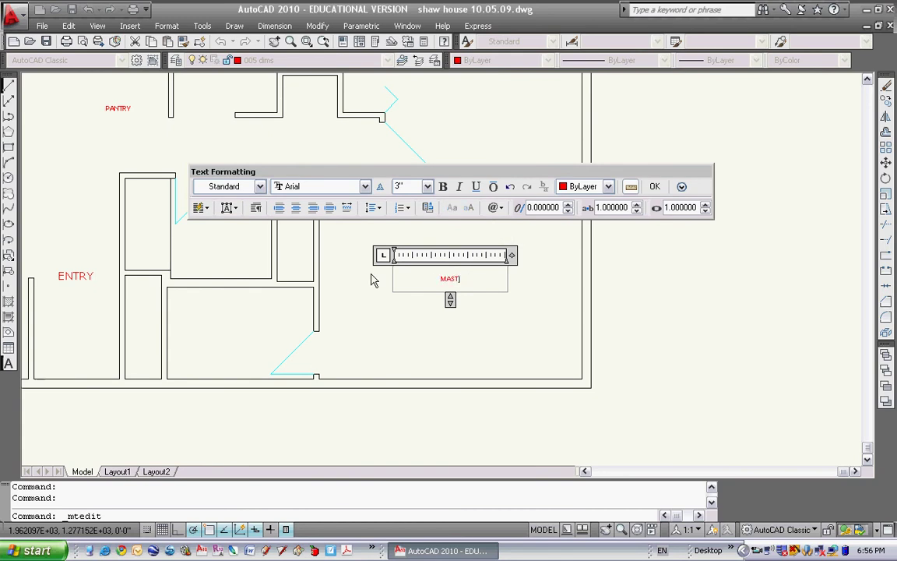
text(ER)
click(655, 186)
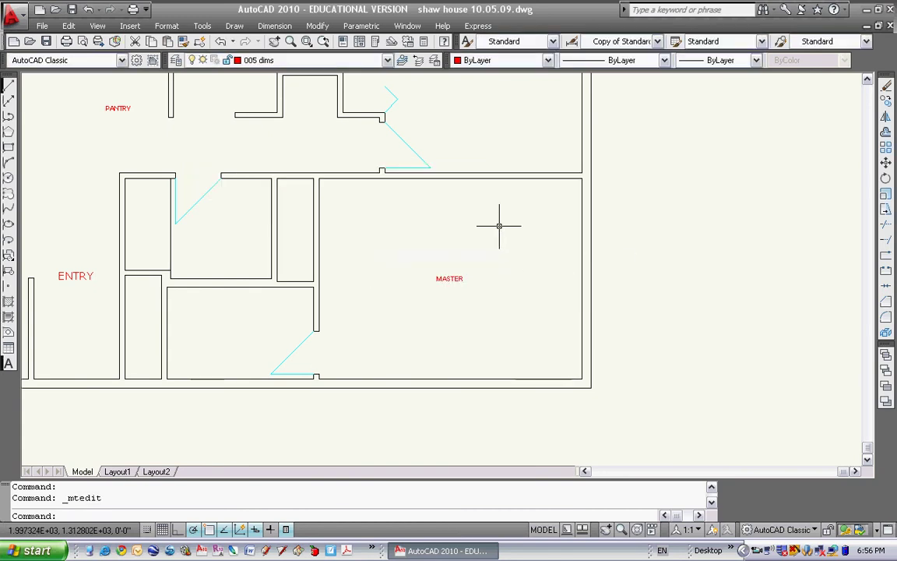
key(Escape)
scroll(430, 257, up, 2)
scroll(505, 277, down, 3)
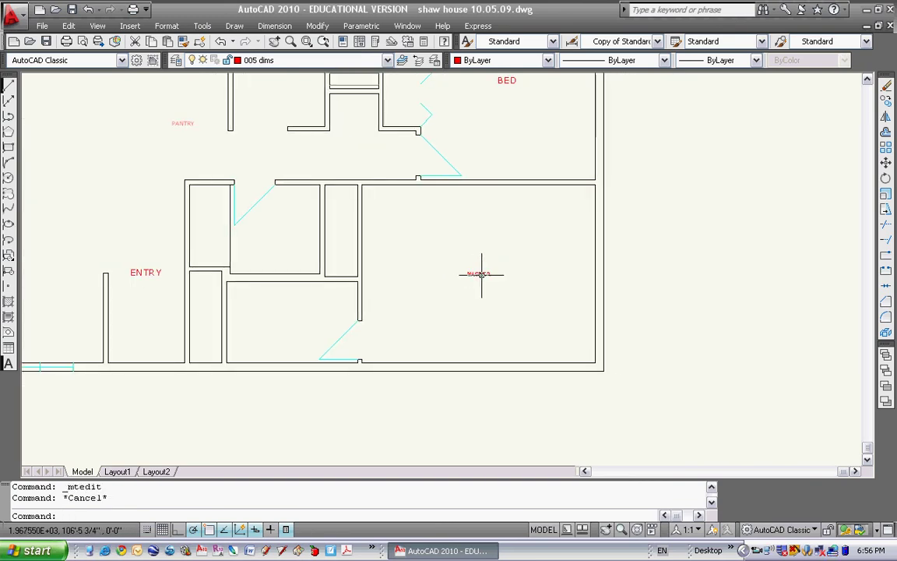
Change the MASTER text height to 5".
double_click(480, 275)
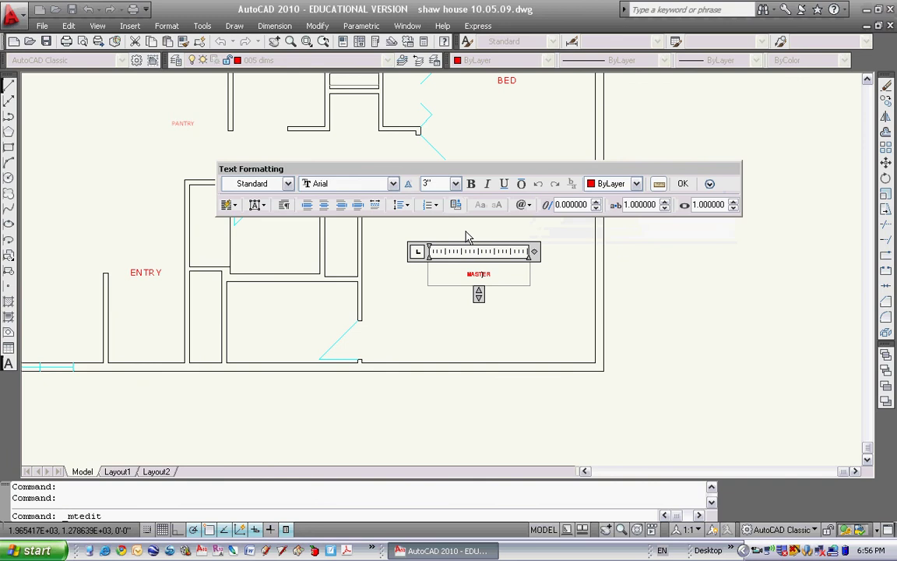
drag(500, 272, 429, 251)
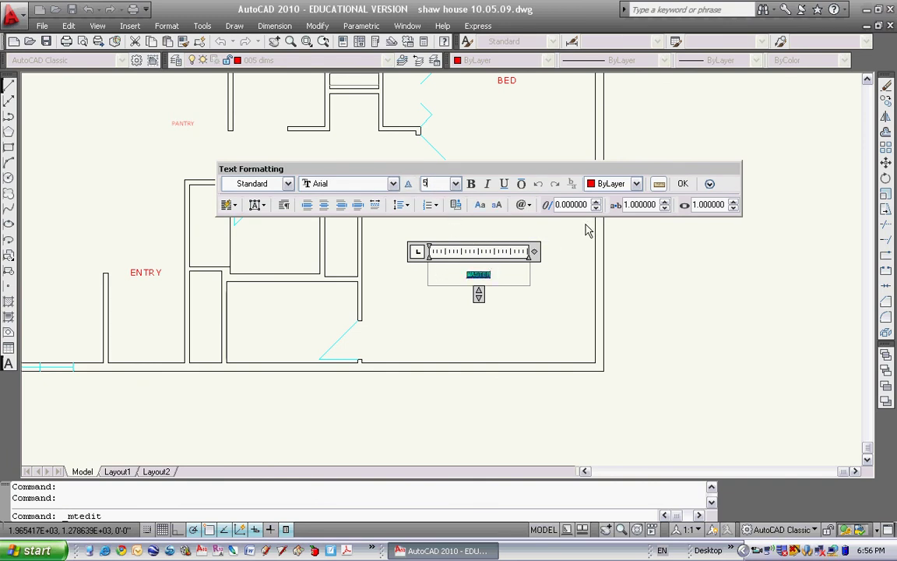
click(683, 183)
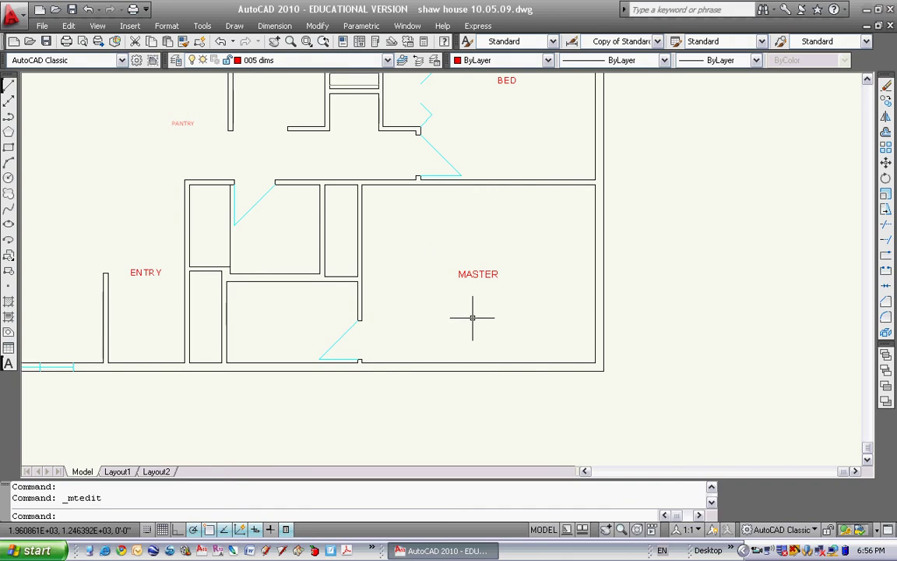
key(Escape)
key(Escape)
middle_drag(473, 314, 590, 299)
Copy the red MASTER label to a spot below the floor plan.
scroll(535, 307, down, 2)
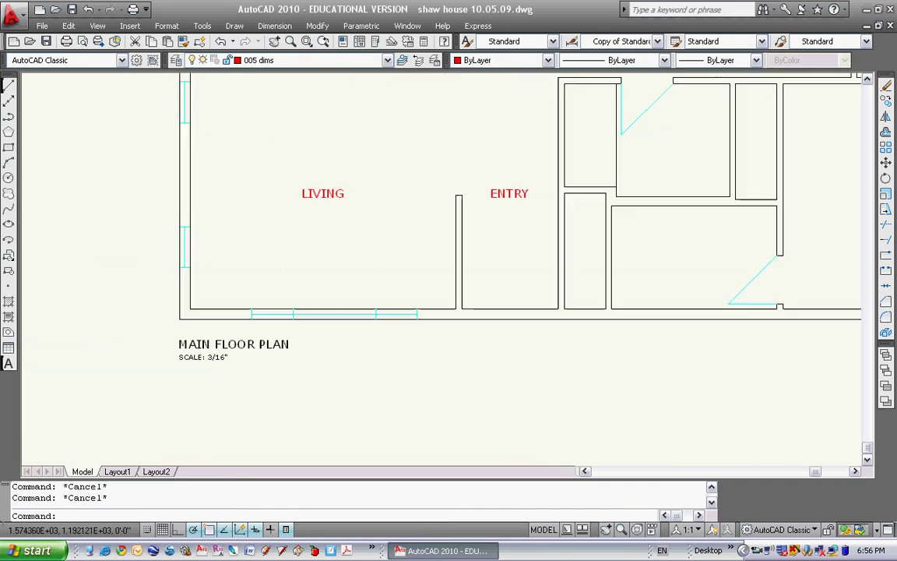
middle_drag(640, 312, 491, 320)
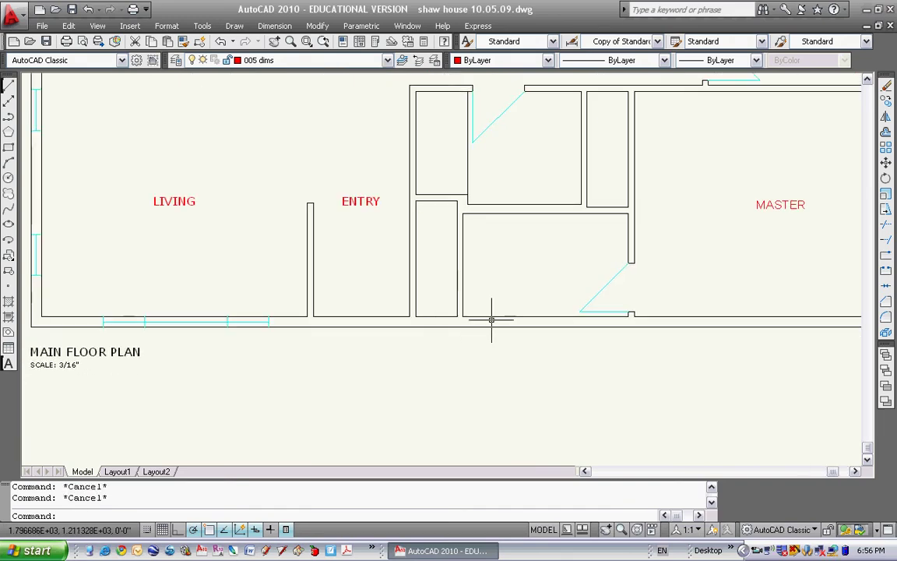
text(co)
key(Return)
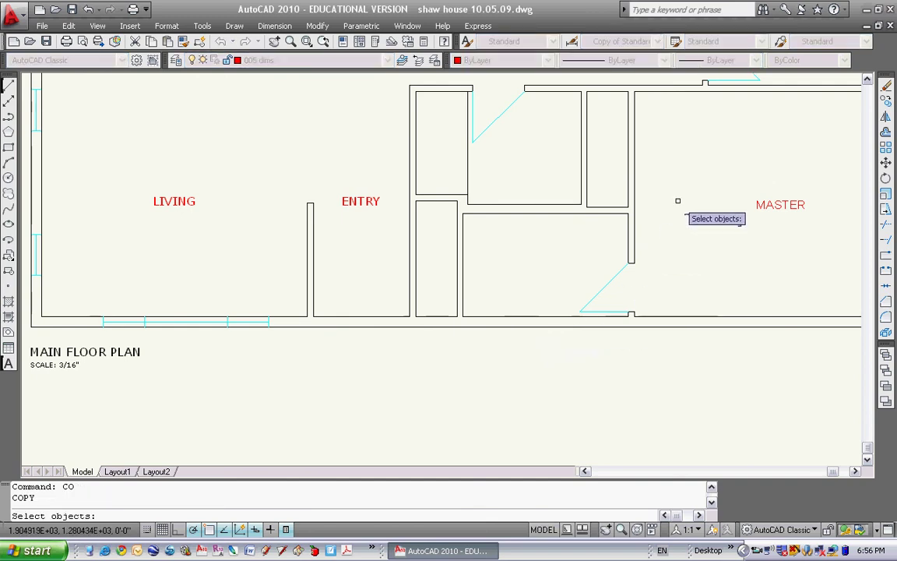
click(783, 179)
click(767, 233)
key(Return)
click(769, 234)
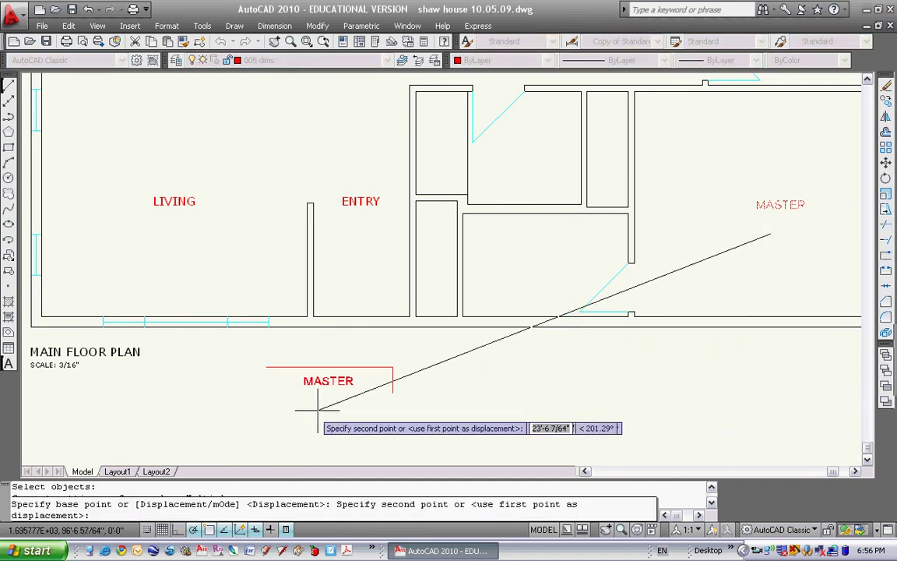
click(257, 392)
key(Escape)
Replace the copied label's text with MAIN FLOOR PLAN.
middle_drag(291, 390, 429, 320)
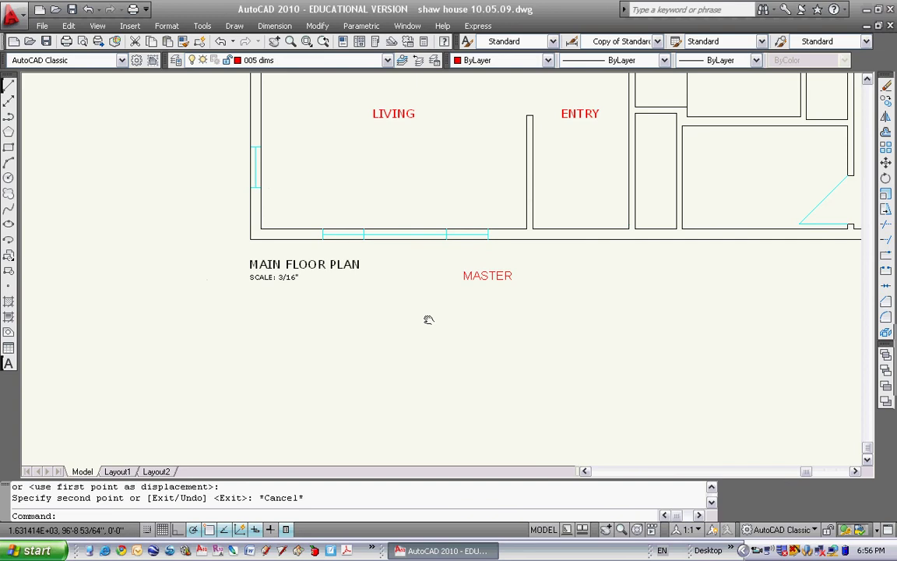
key(Escape)
scroll(474, 301, up, 2)
middle_drag(474, 300, 410, 303)
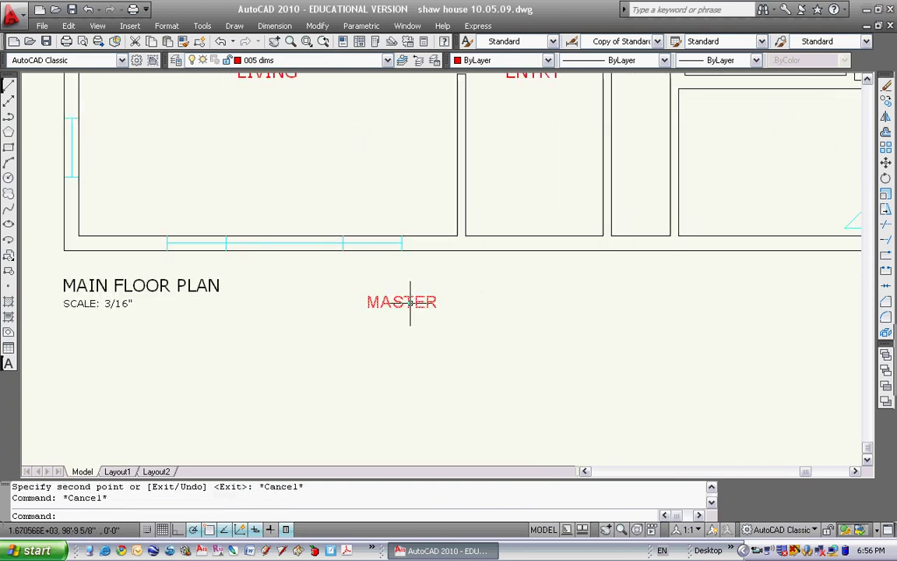
double_click(406, 302)
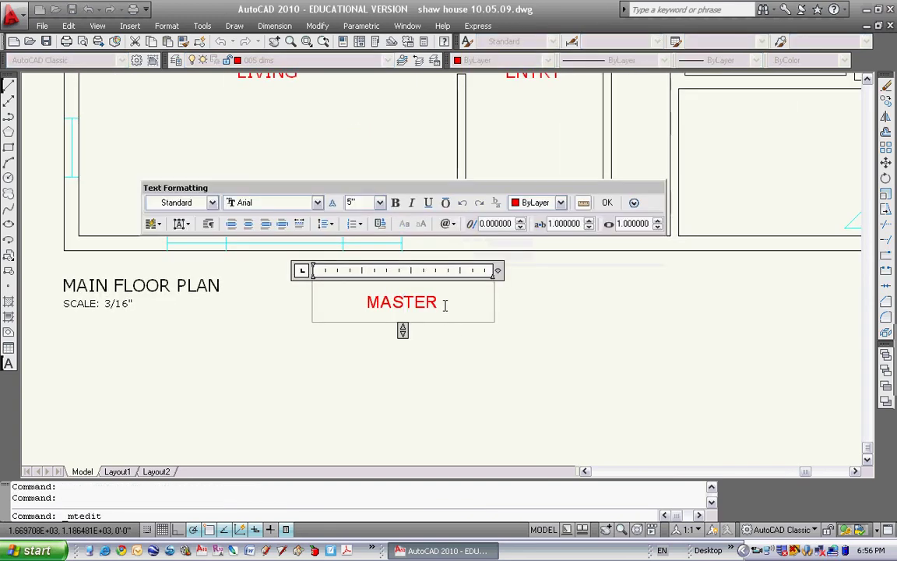
drag(442, 302, 343, 301)
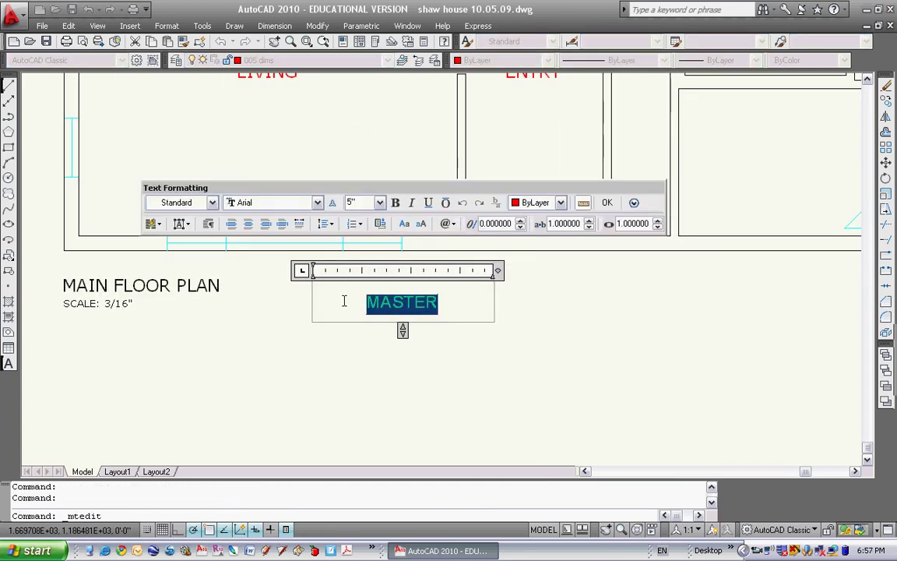
click(438, 309)
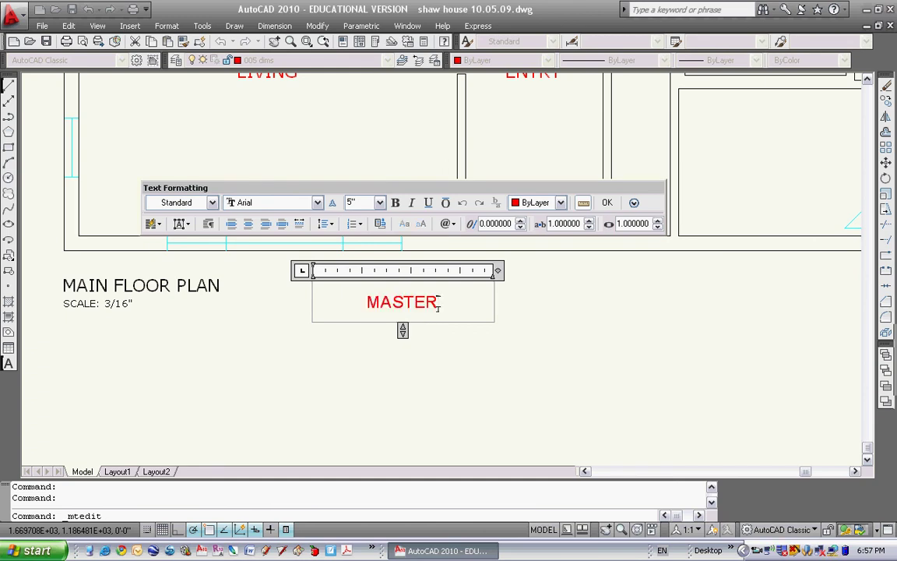
drag(438, 307, 358, 299)
text(MAIN FL)
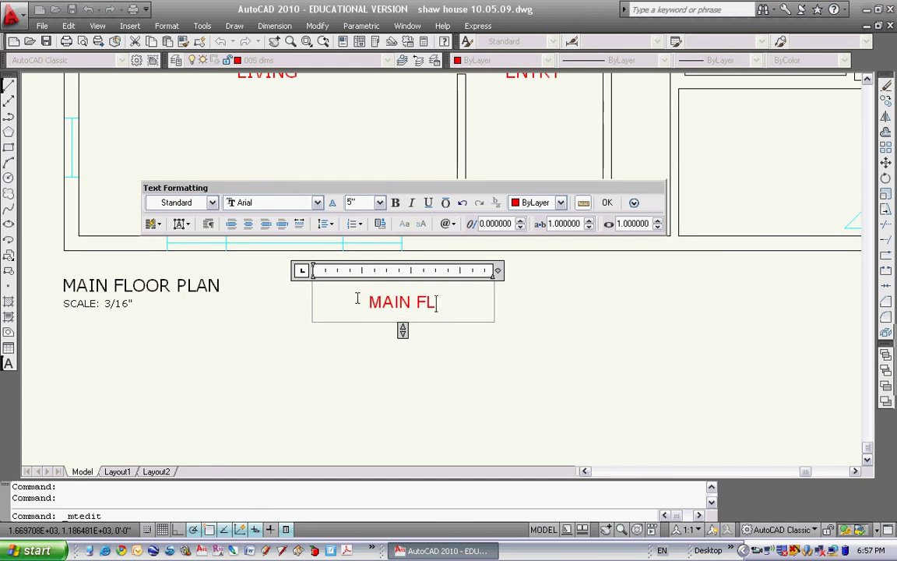
text(OOR PLAN)
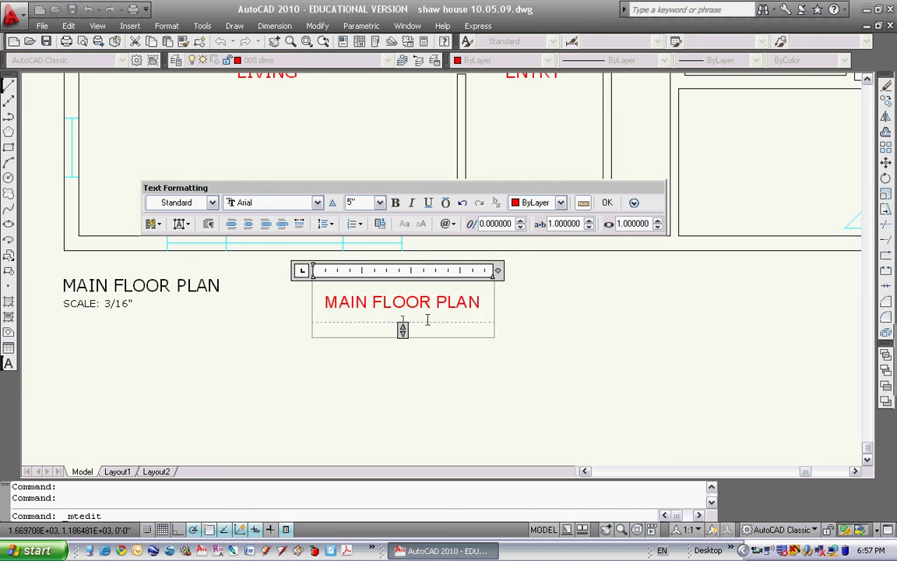
Add a second line 'SCALE: 3/16"' at 3" height without fraction stacking.
click(379, 202)
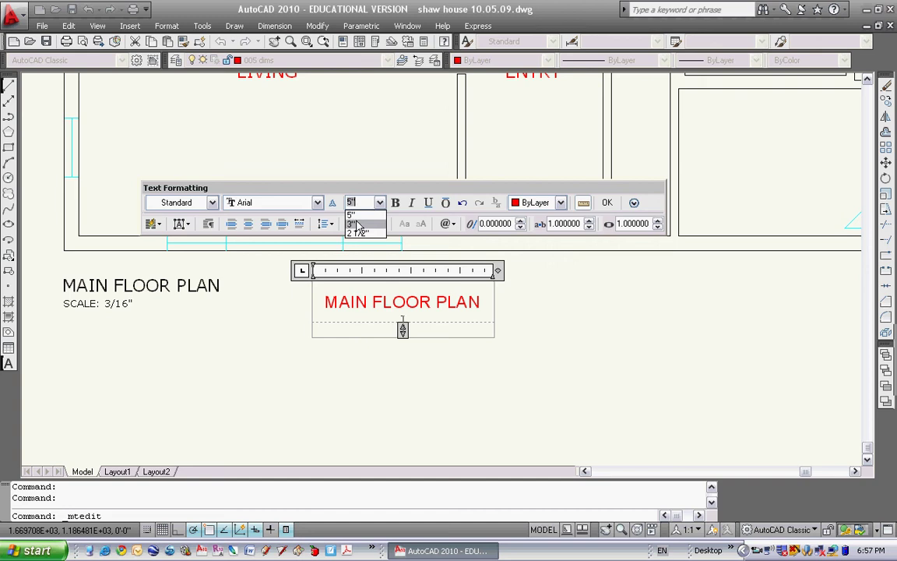
click(355, 218)
text(SCALE: 3)
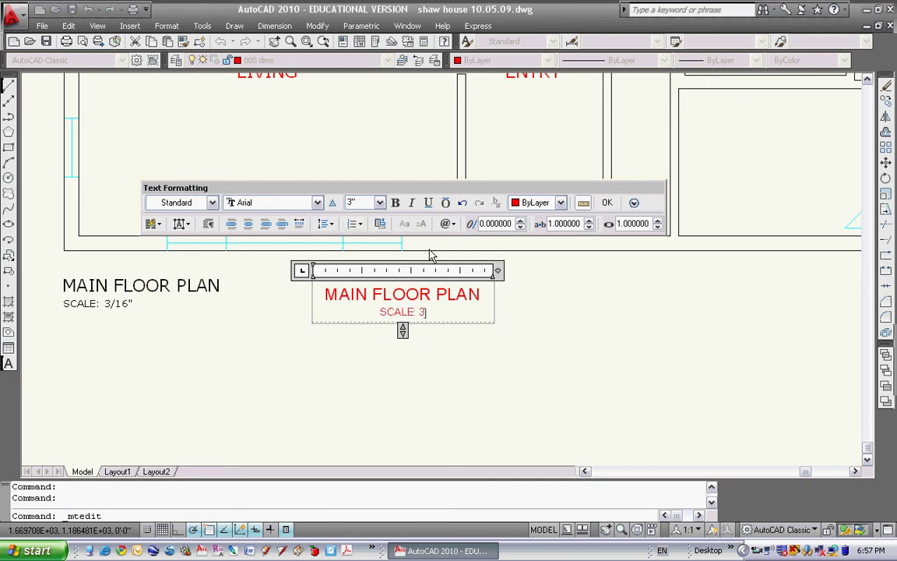
text(/16)
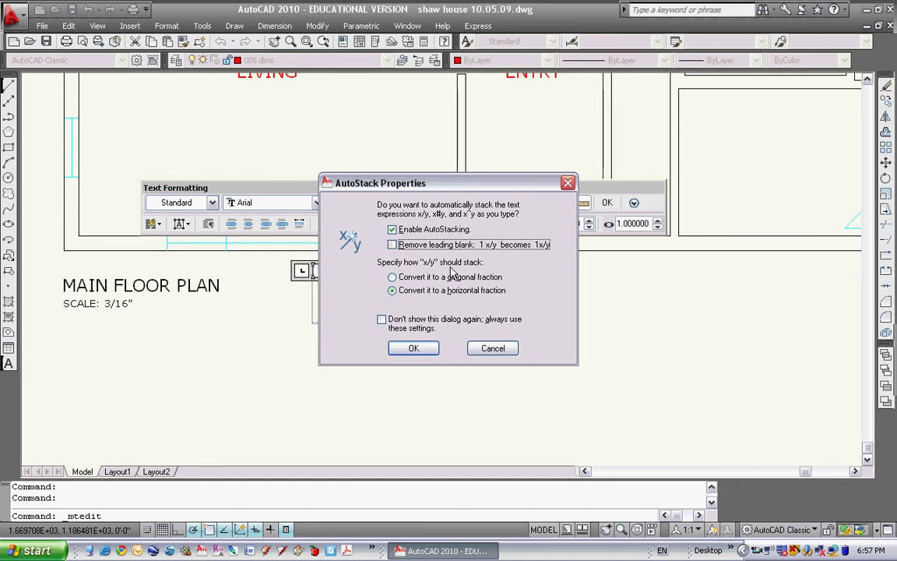
click(494, 349)
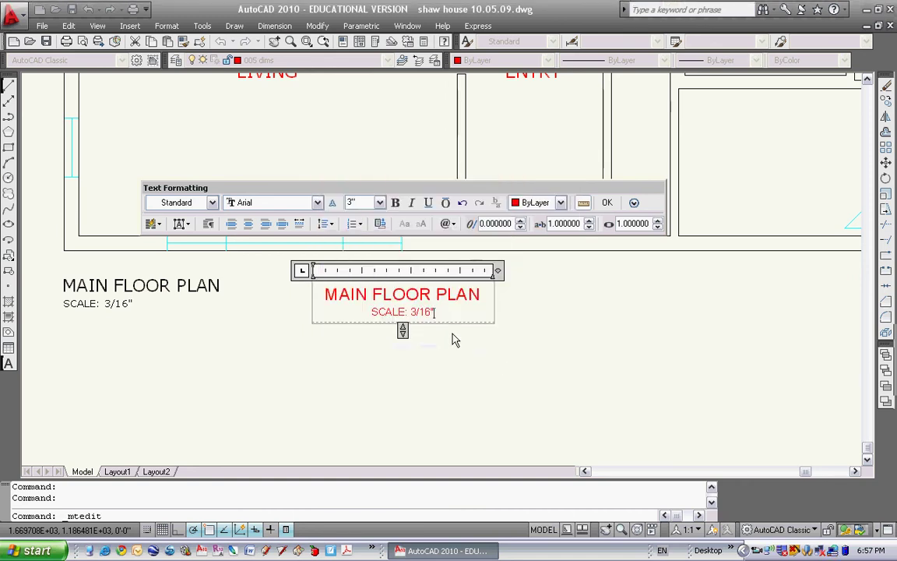
click(607, 204)
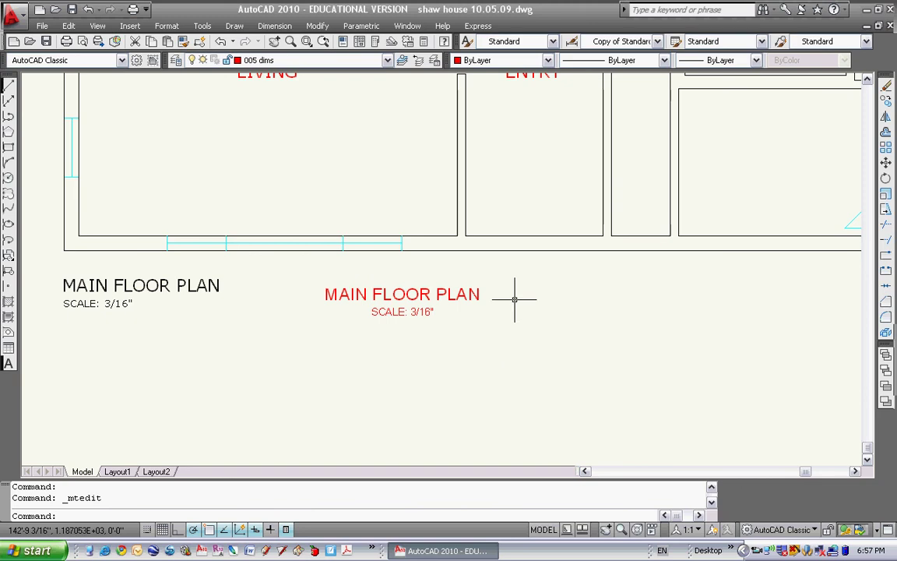
Select the black original title, then the red title, to compare them.
click(80, 278)
click(76, 306)
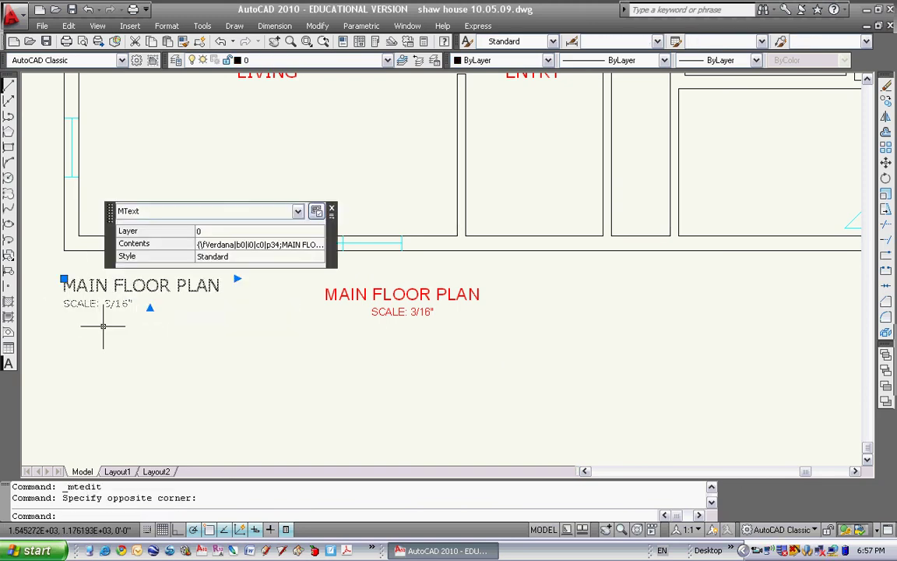
key(Escape)
key(Escape)
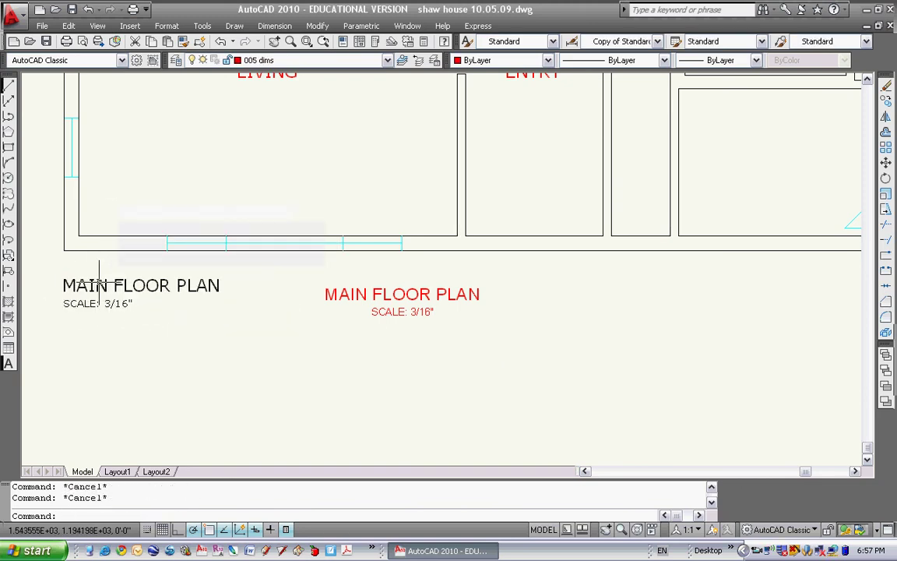
click(67, 282)
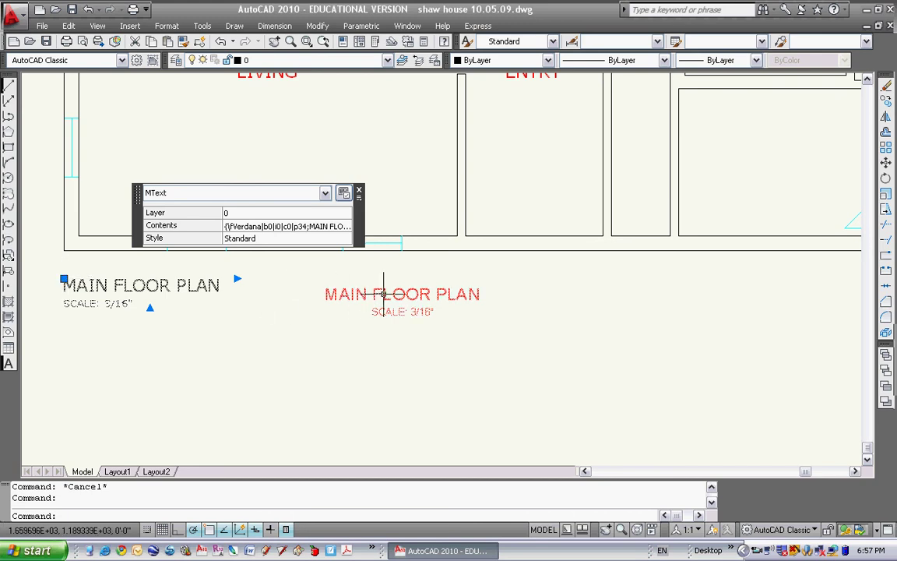
click(361, 295)
key(Escape)
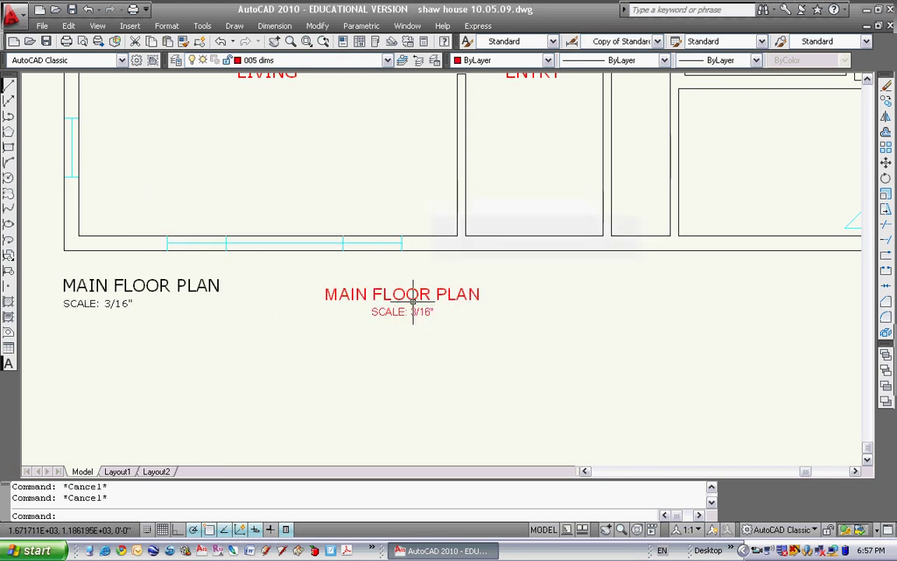
Set Top Left justification on both lines of the red title.
double_click(413, 300)
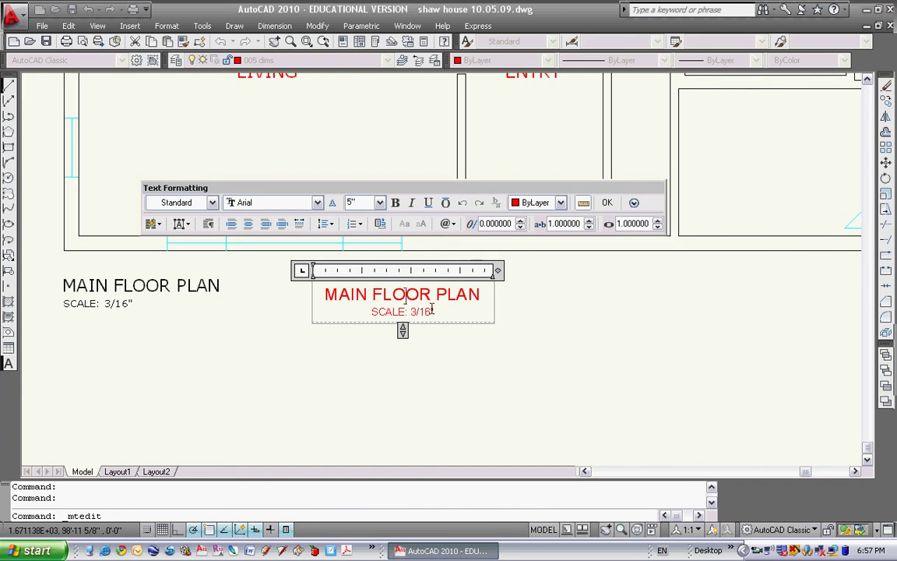
drag(437, 311, 322, 289)
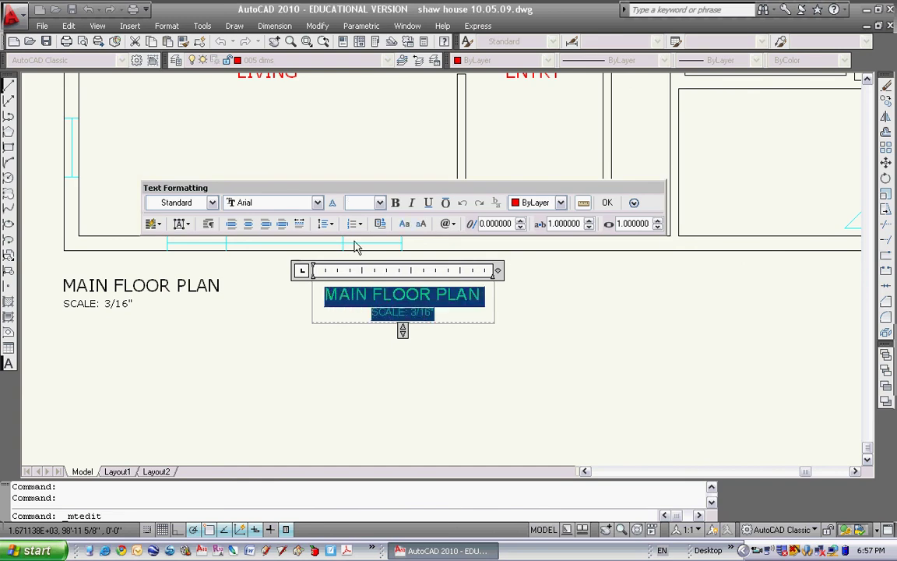
click(181, 225)
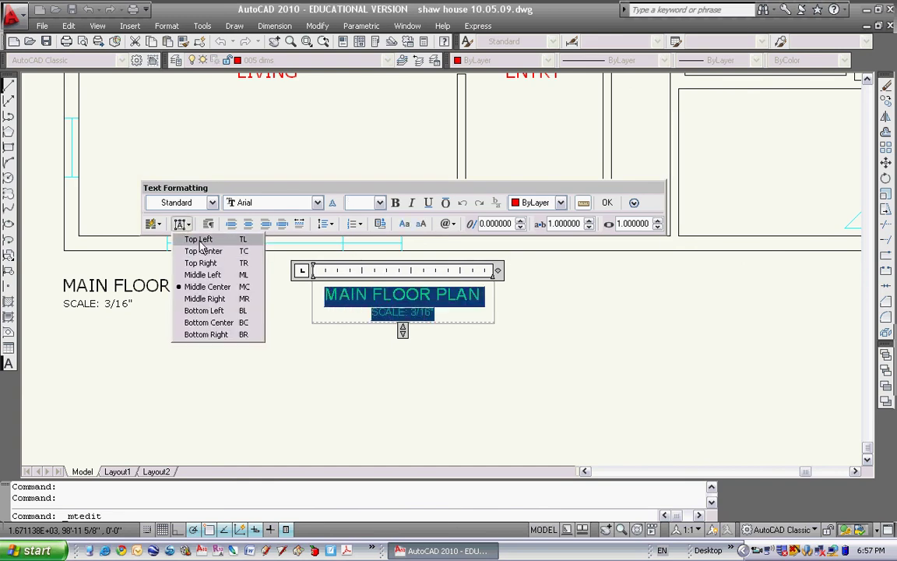
click(198, 238)
key(Escape)
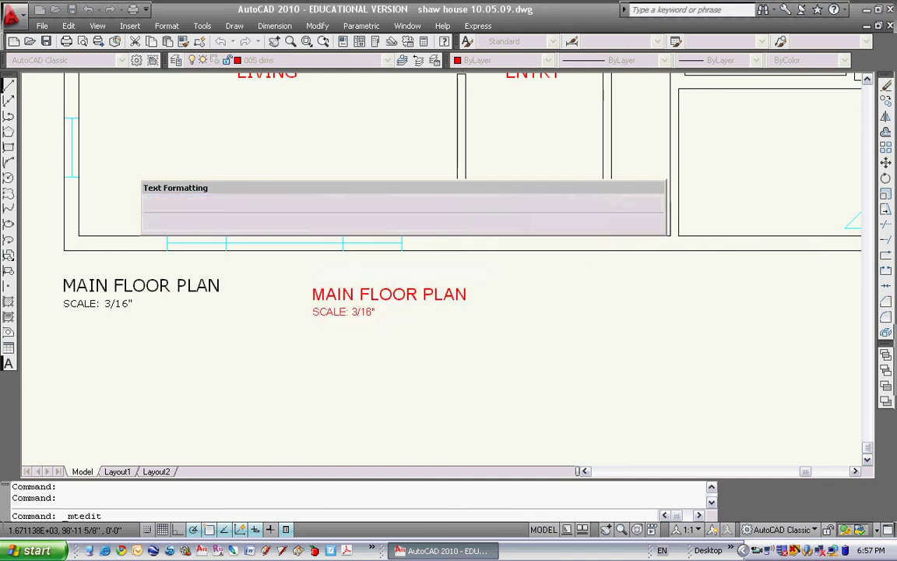
key(Escape)
middle_drag(340, 341, 391, 315)
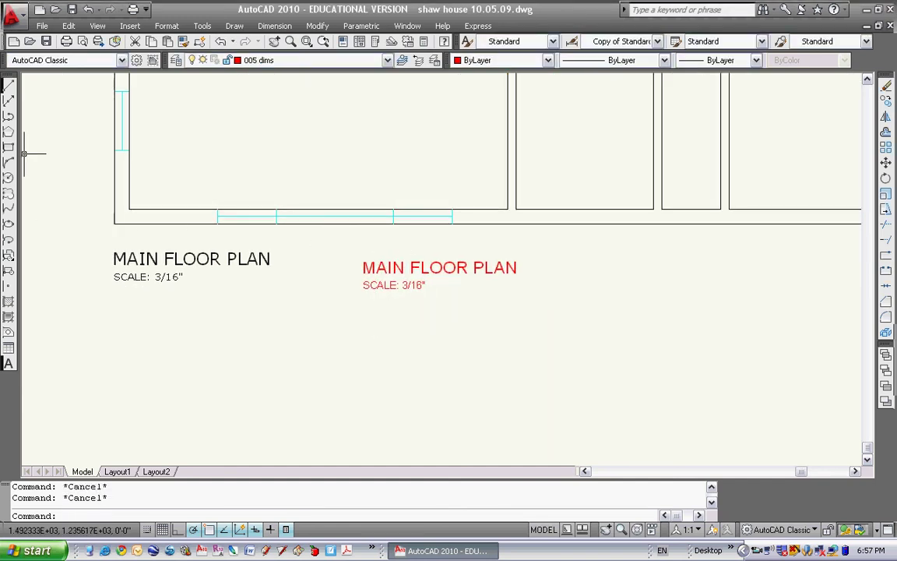
Draw a vertical guide line straight down from the black title's left edge.
click(8, 86)
click(114, 223)
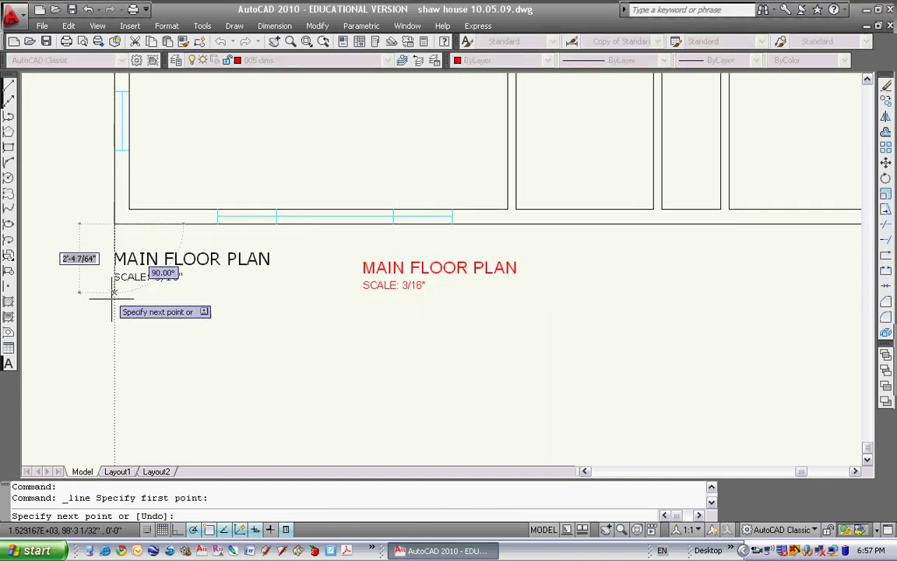
click(115, 340)
key(Escape)
key(Escape)
key(Escape)
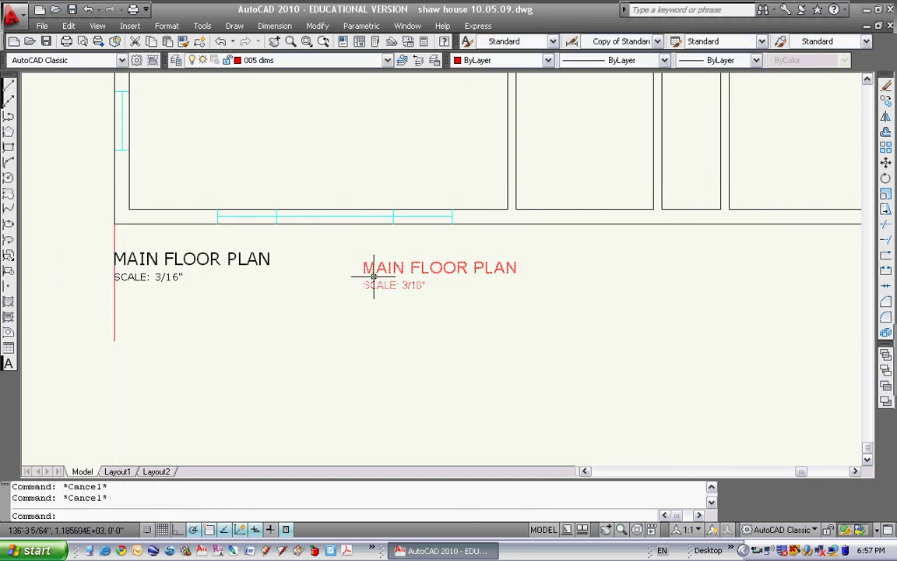
Move the red title's top-left corner to the guide line's lower endpoint.
click(362, 260)
click(363, 260)
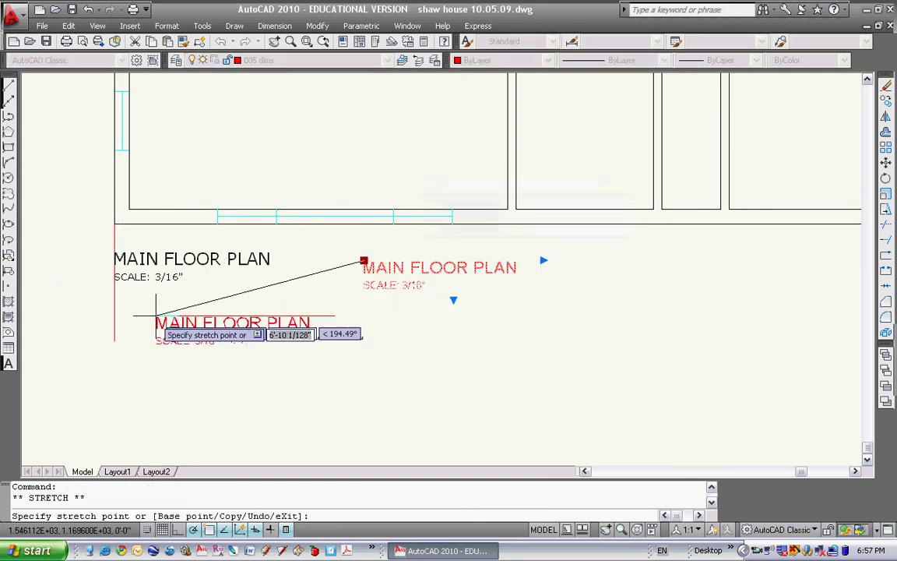
click(115, 341)
key(Escape)
key(Escape)
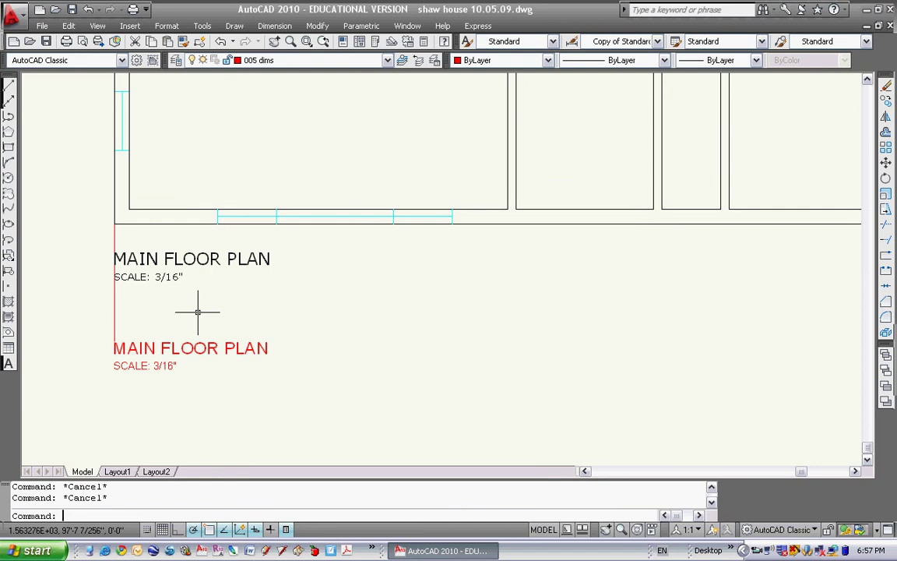
Erase the temporary vertical guide line.
text(e)
key(Return)
click(137, 296)
click(108, 301)
middle_drag(167, 322, 210, 320)
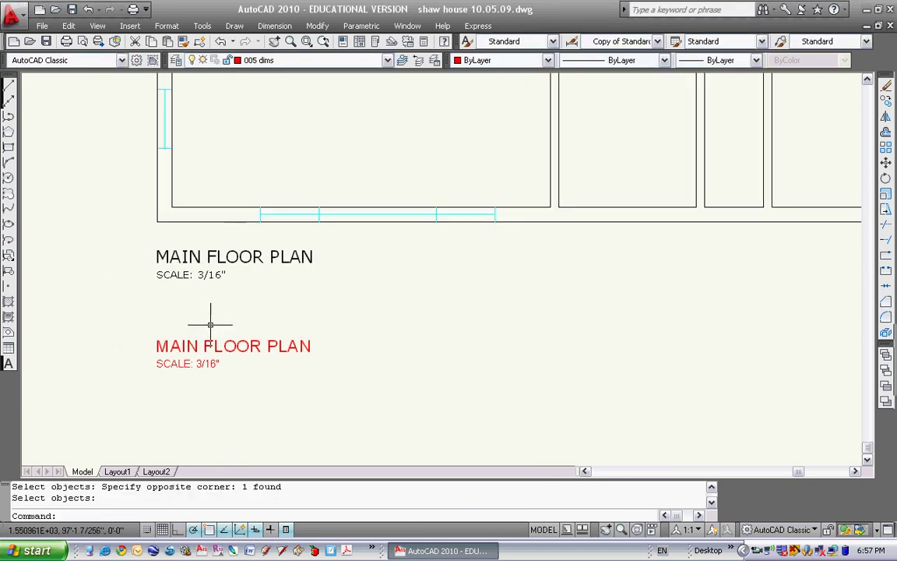